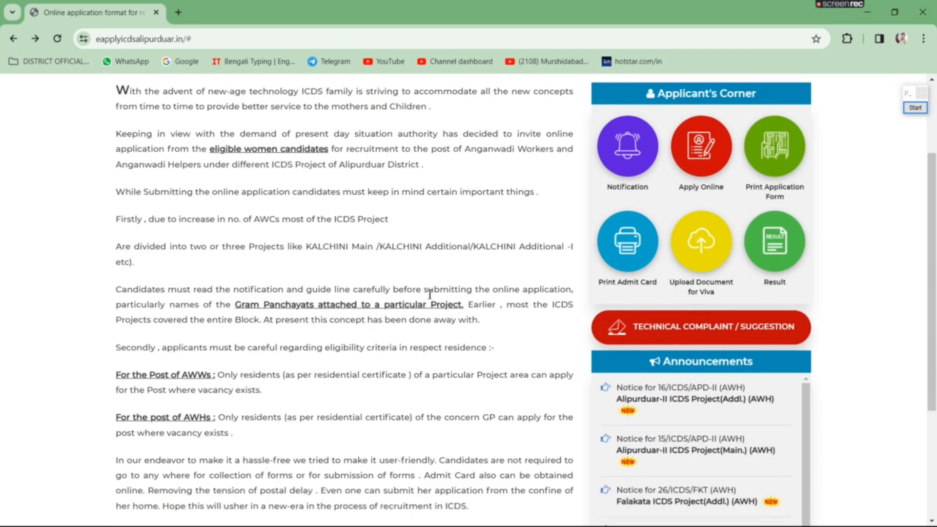
# - Look over the recruitment portal's home page, including the candidate instructions, Applicant's Corner and Announcements
pyautogui.scroll(3, 429, 295)
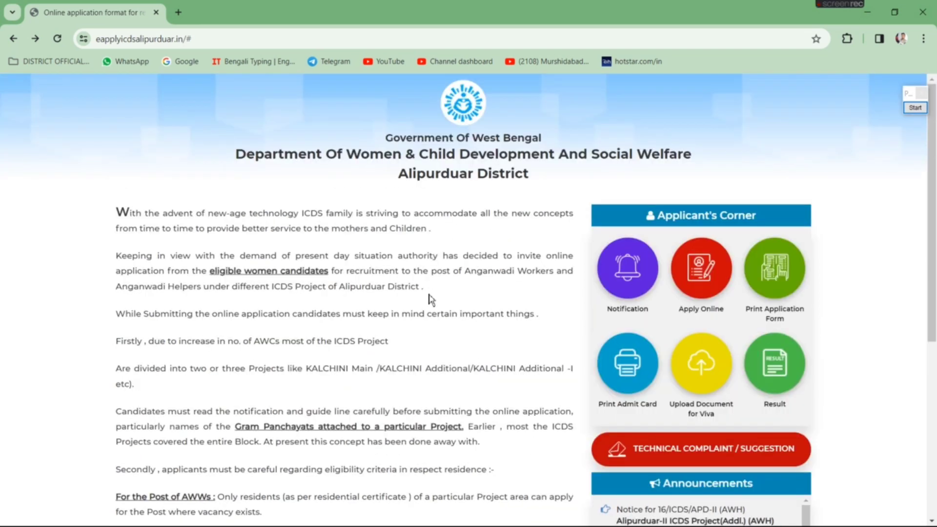
pyautogui.scroll(-1, 430, 298)
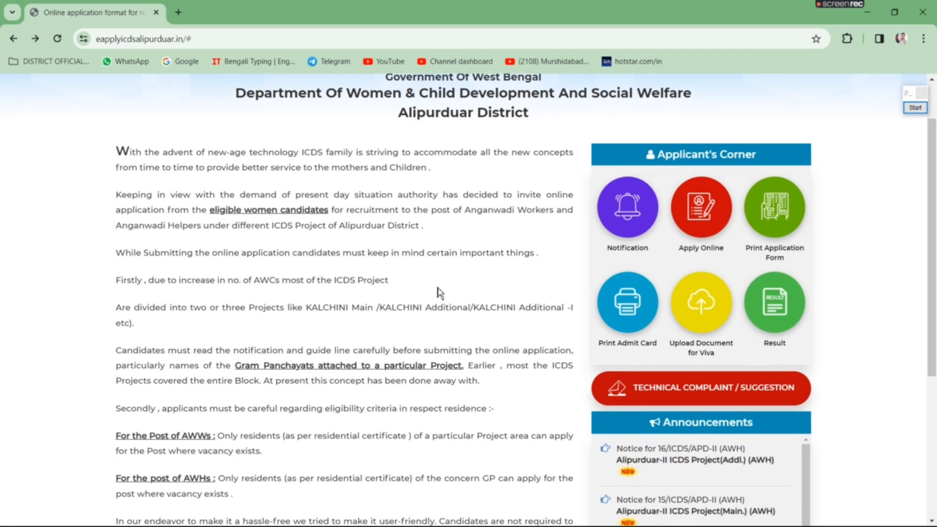
pyautogui.scroll(-2, 431, 296)
pyautogui.scroll(-1, 438, 292)
pyautogui.scroll(4, 439, 287)
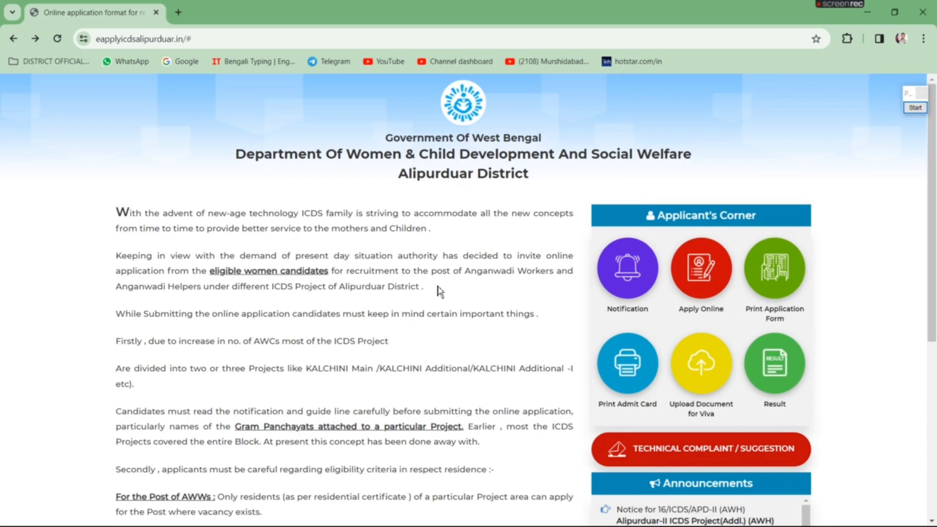
pyautogui.scroll(-5, 511, 292)
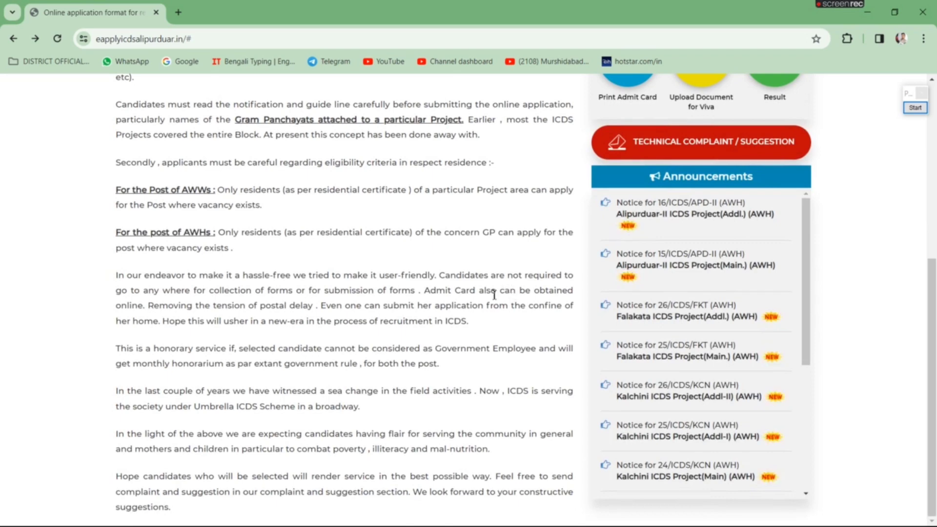
pyautogui.scroll(5, 489, 294)
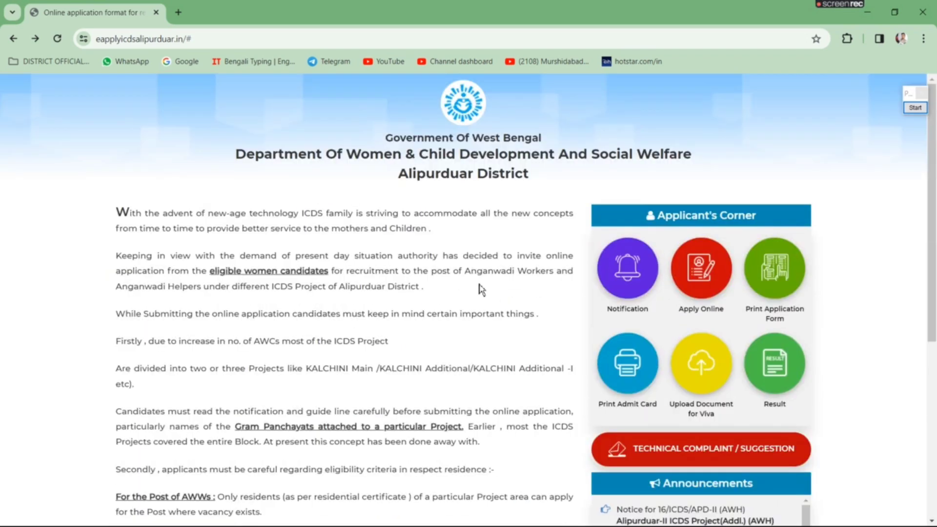
# - Outline the site address and the Apply Online option with red rectangles, clear the annotations and open the online application form
pyautogui.click(915, 107)
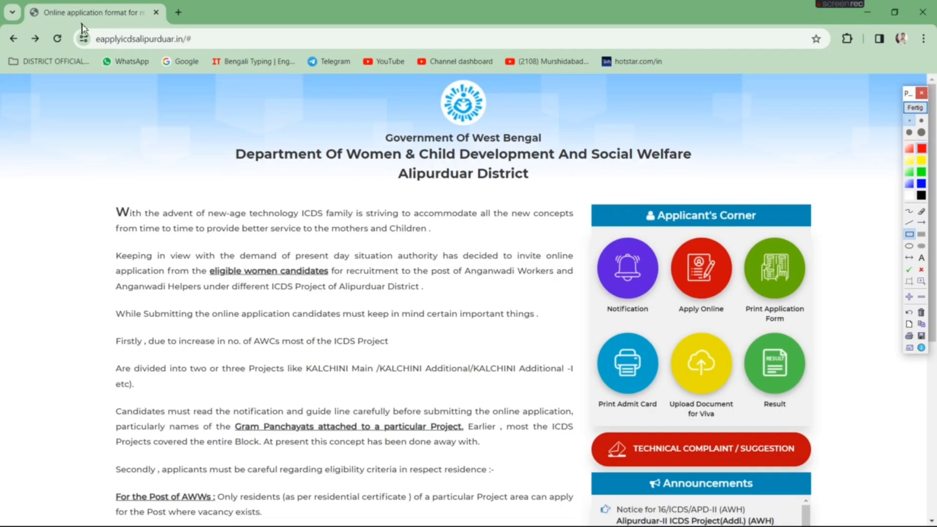
pyautogui.moveTo(61, 24)
pyautogui.mouseDown()
pyautogui.moveTo(110, 42)
pyautogui.moveTo(218, 54)
pyautogui.mouseUp()
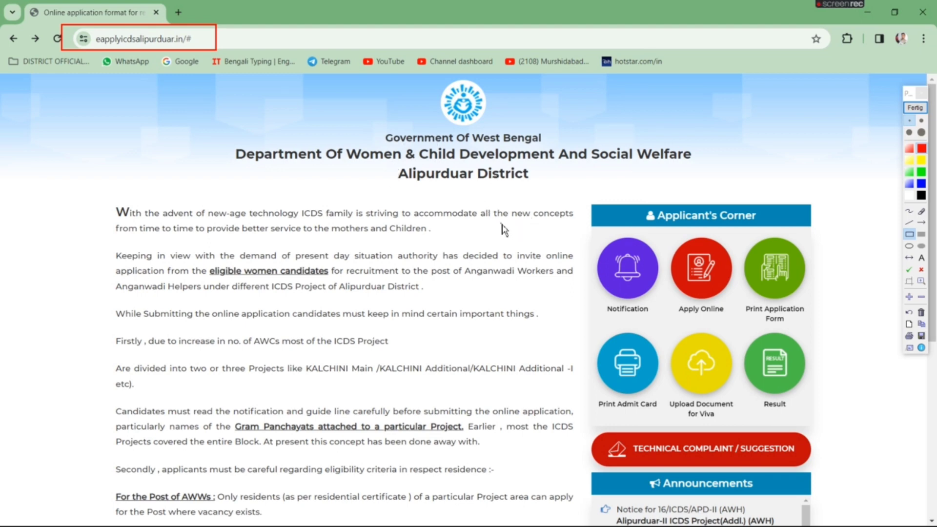
pyautogui.moveTo(667, 229); pyautogui.dragTo(740, 326)
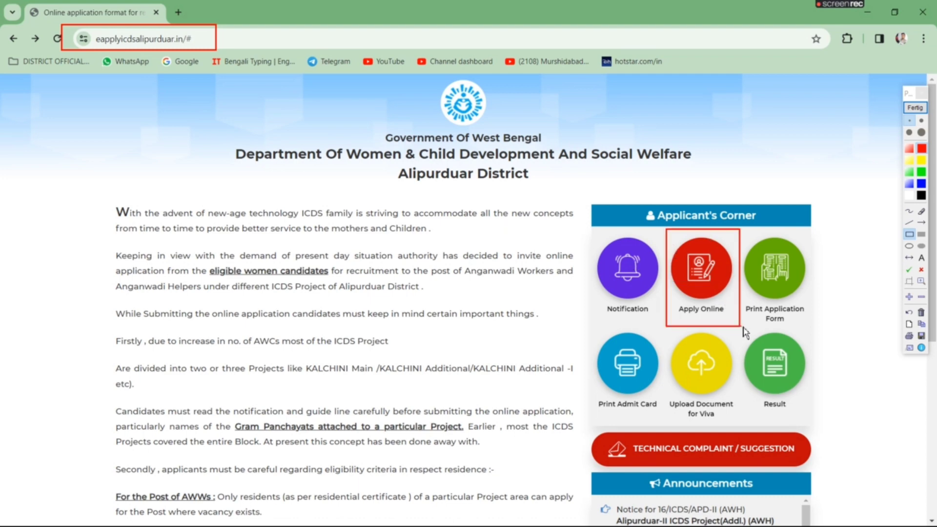
pyautogui.click(915, 107)
pyautogui.click(702, 279)
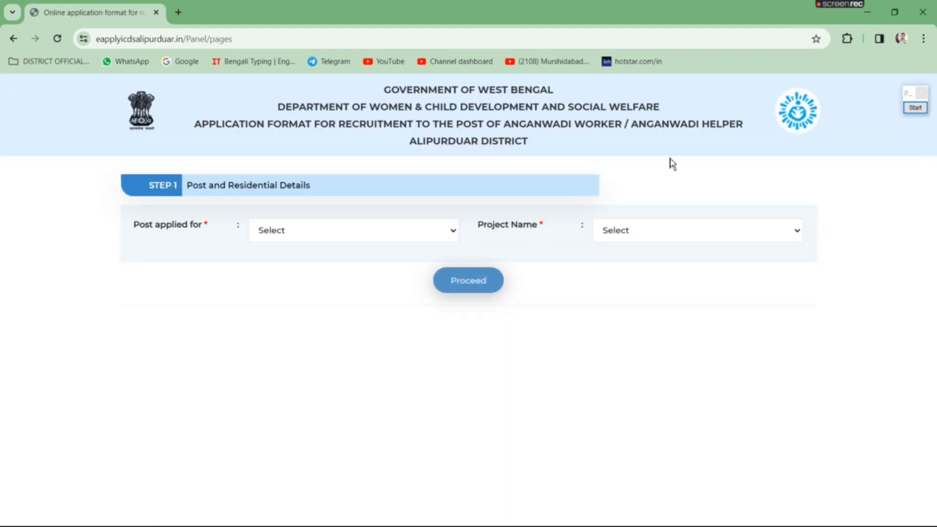
# - Outline the Post applied for label and the Project Name selection with red rectangles, and close the annotation mode
pyautogui.click(914, 107)
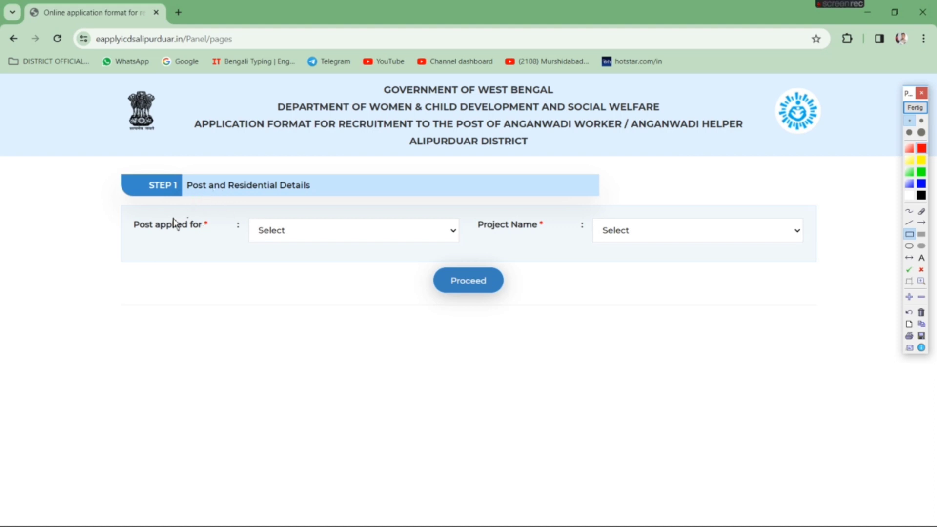
pyautogui.moveTo(126, 216); pyautogui.dragTo(222, 237)
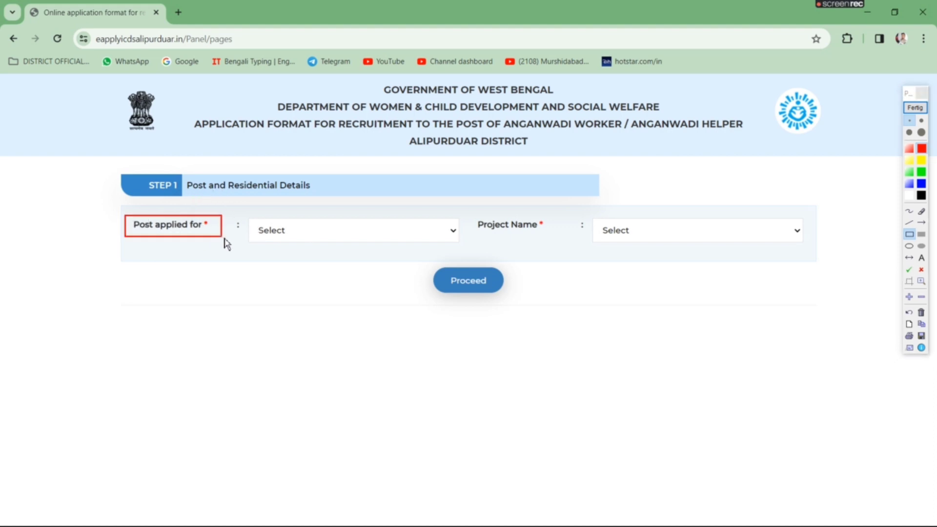
pyautogui.moveTo(585, 216)
pyautogui.mouseDown()
pyautogui.moveTo(689, 245)
pyautogui.moveTo(832, 252)
pyautogui.mouseUp()
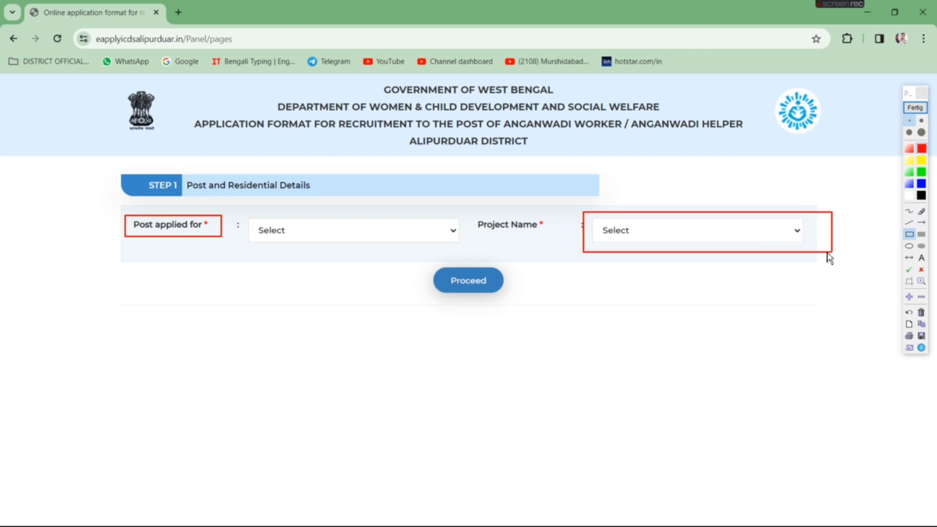
pyautogui.click(915, 107)
# - Set the post applied for to ANGANWADI HELPER (AWH) and the project name to MADARIHAT ADDITIONAL ICDS PROJECT
pyautogui.click(354, 238)
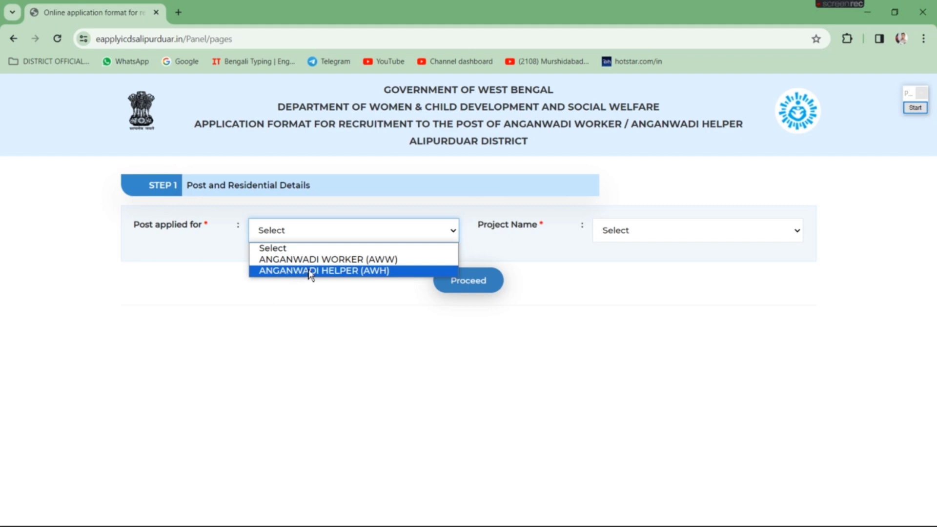
pyautogui.click(334, 272)
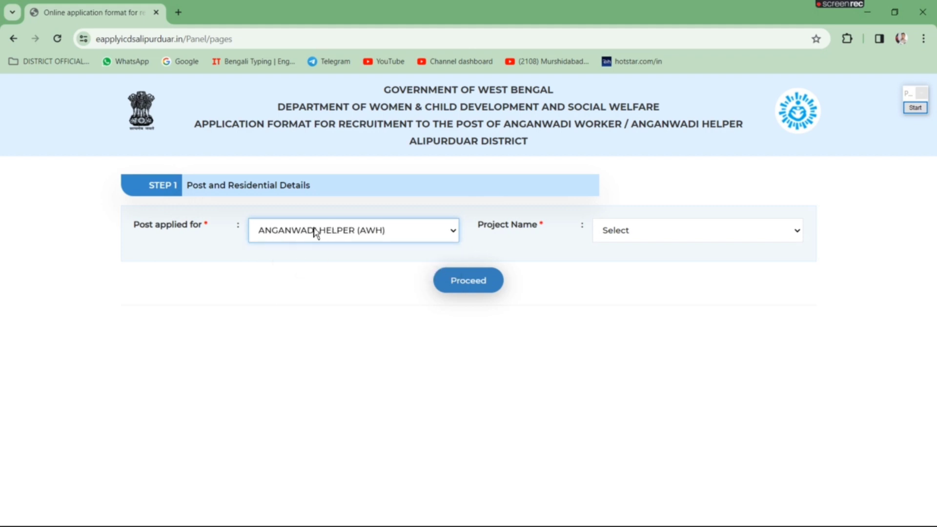
pyautogui.click(641, 231)
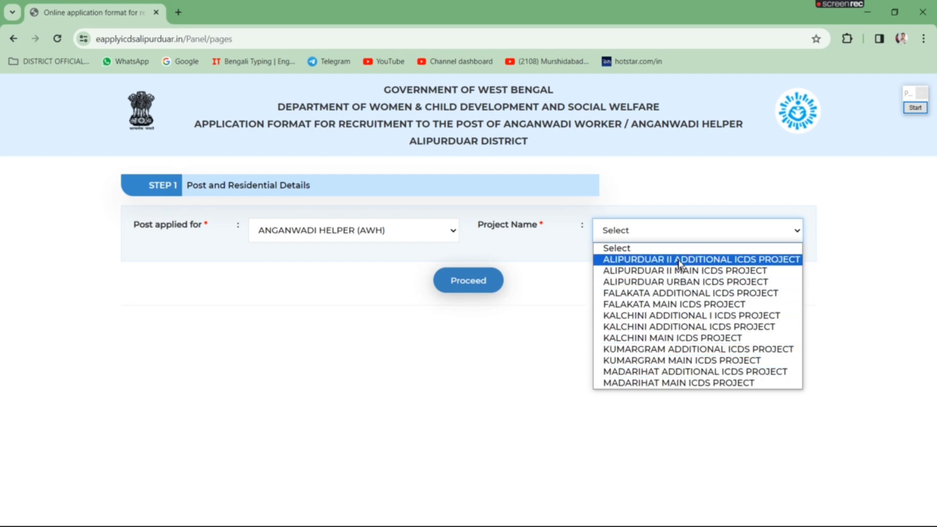
pyautogui.click(643, 372)
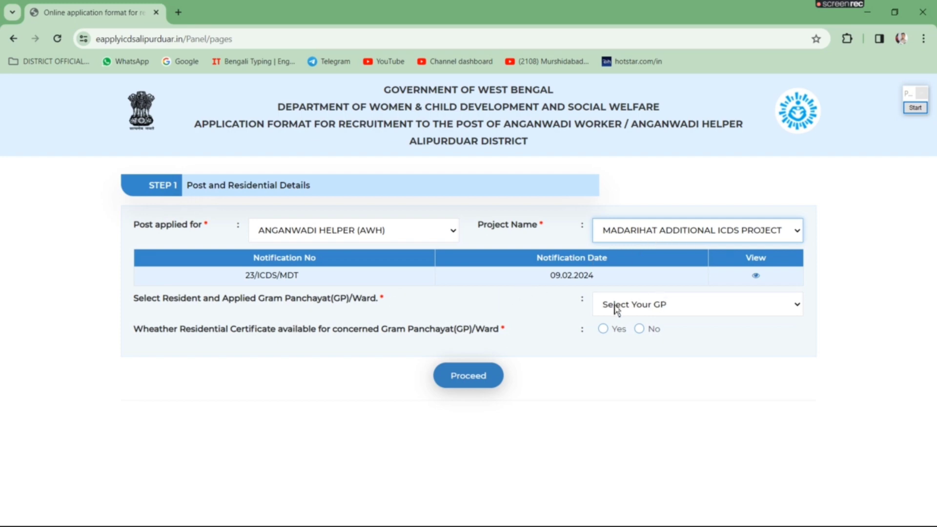
# - Select BUNDAPANI as the resident and applied Gram Panchayat/Ward
pyautogui.click(653, 309)
pyautogui.click(653, 309)
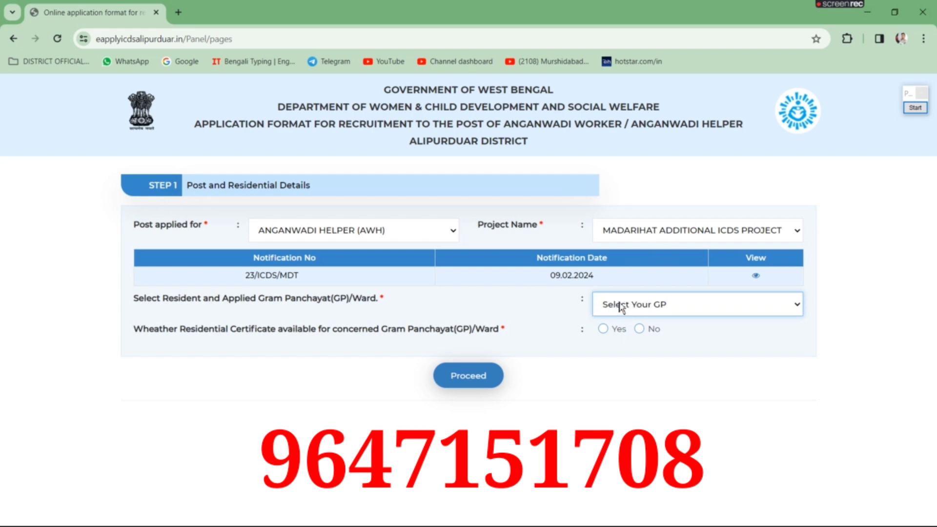
pyautogui.click(653, 305)
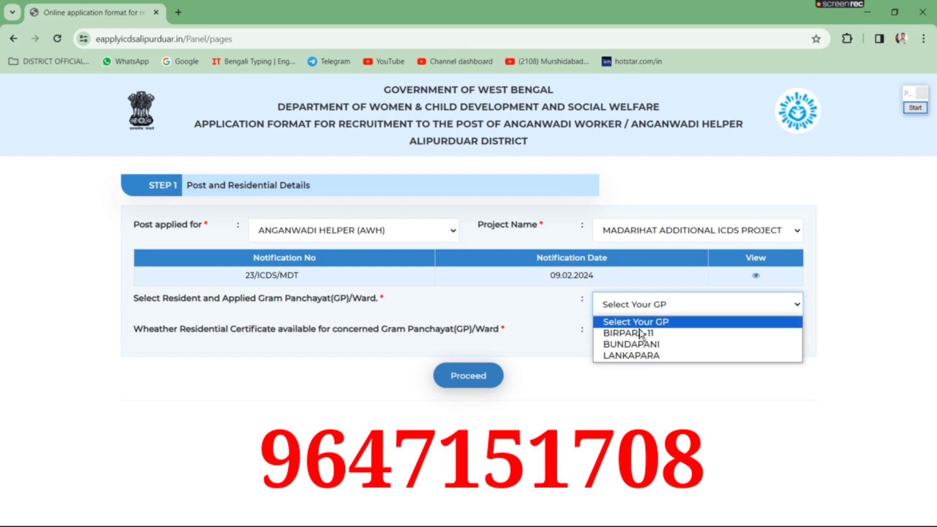
pyautogui.click(638, 312)
pyautogui.click(652, 233)
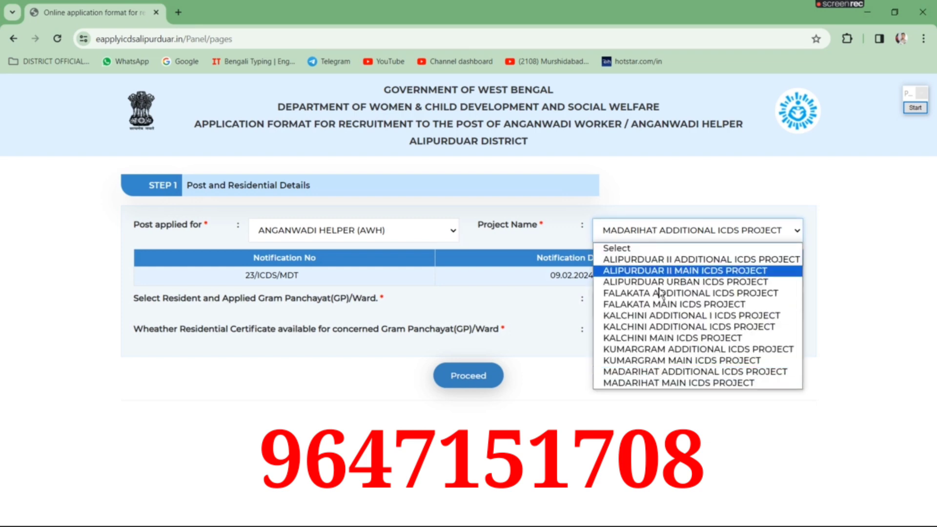
pyautogui.click(854, 269)
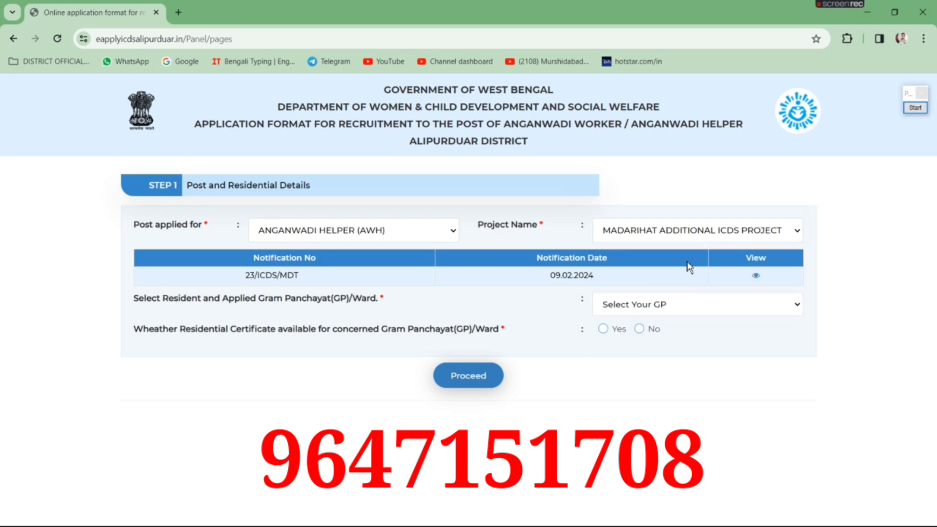
pyautogui.click(659, 308)
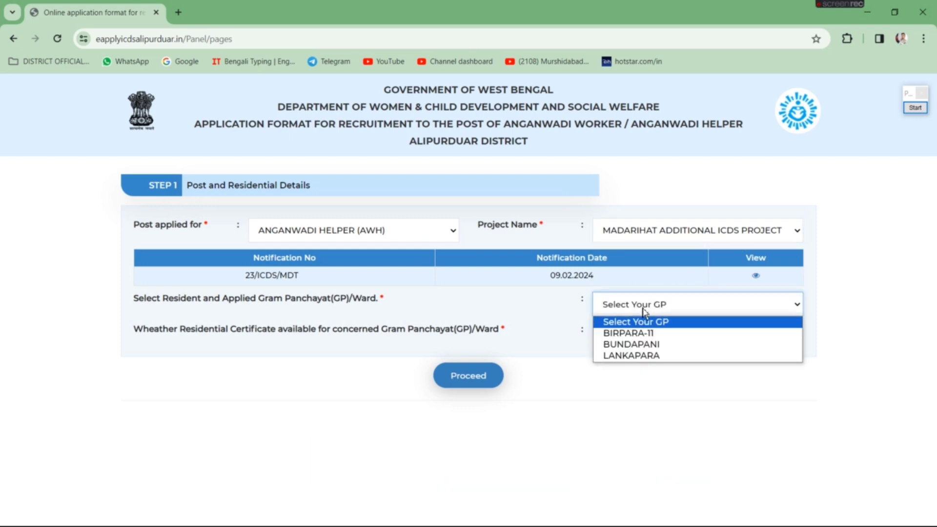
pyautogui.click(643, 344)
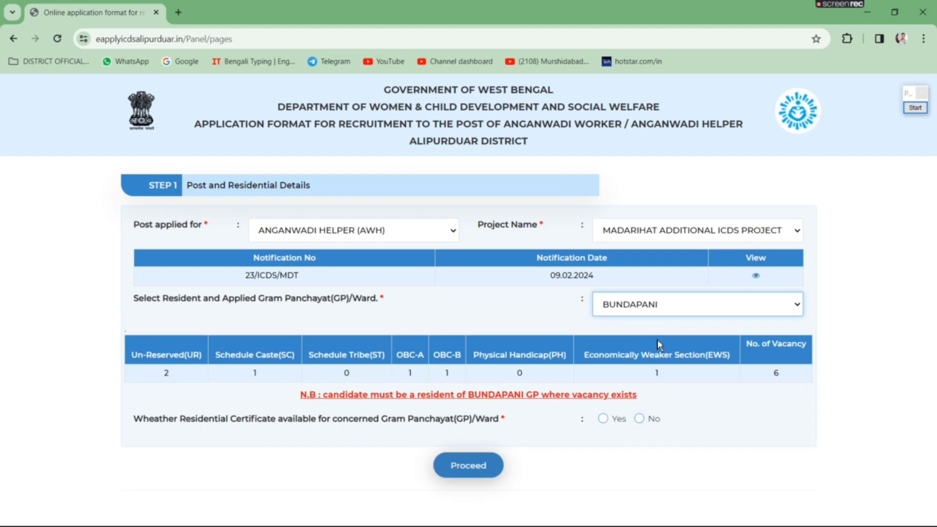
# - Outline the vacancy table and its total, UR, SC, OBC-A, OBC-B and EWS figures with red rectangles, and close the annotation mode
pyautogui.click(915, 111)
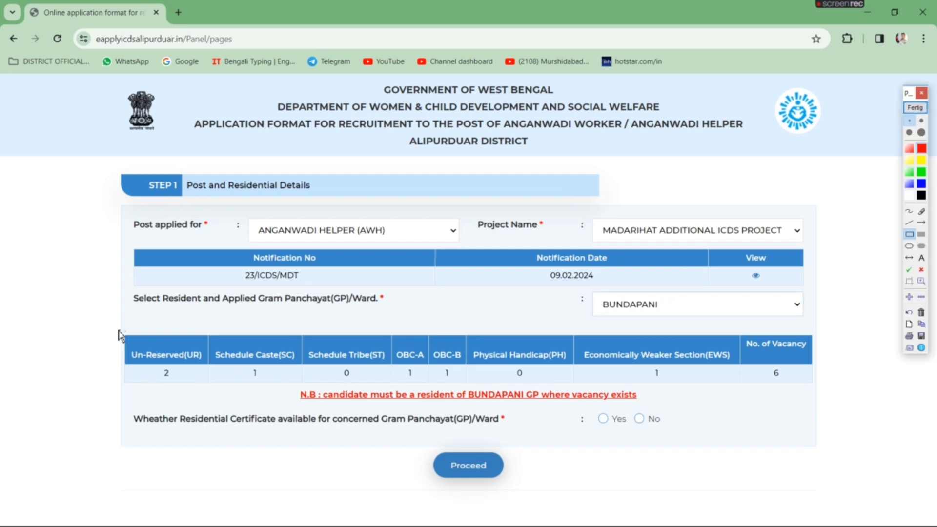
pyautogui.moveTo(118, 329)
pyautogui.mouseDown()
pyautogui.moveTo(326, 391)
pyautogui.moveTo(831, 396)
pyautogui.mouseUp()
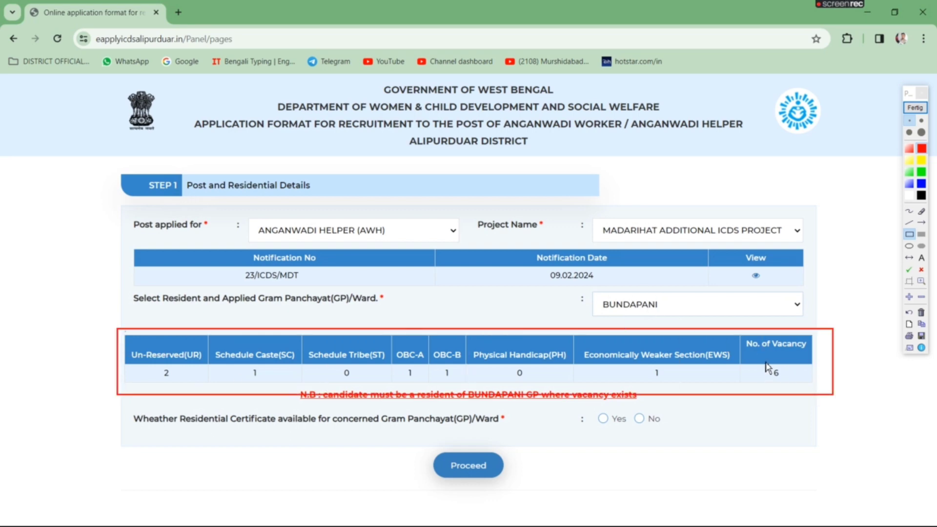
pyautogui.moveTo(764, 358); pyautogui.dragTo(792, 384)
pyautogui.moveTo(145, 358); pyautogui.dragTo(180, 384)
pyautogui.moveTo(234, 355); pyautogui.dragTo(275, 384)
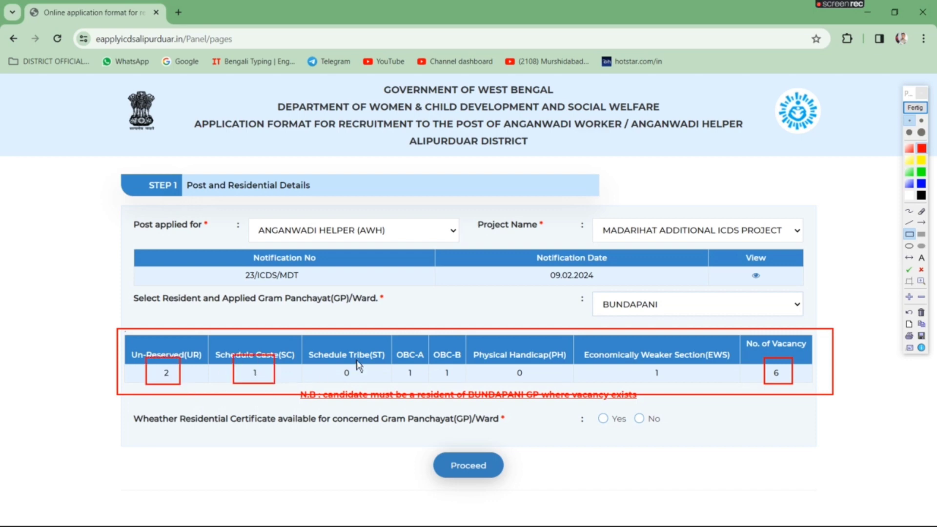
pyautogui.moveTo(401, 357)
pyautogui.mouseDown()
pyautogui.moveTo(421, 386)
pyautogui.moveTo(460, 386)
pyautogui.mouseUp()
pyautogui.moveTo(641, 363); pyautogui.dragTo(672, 379)
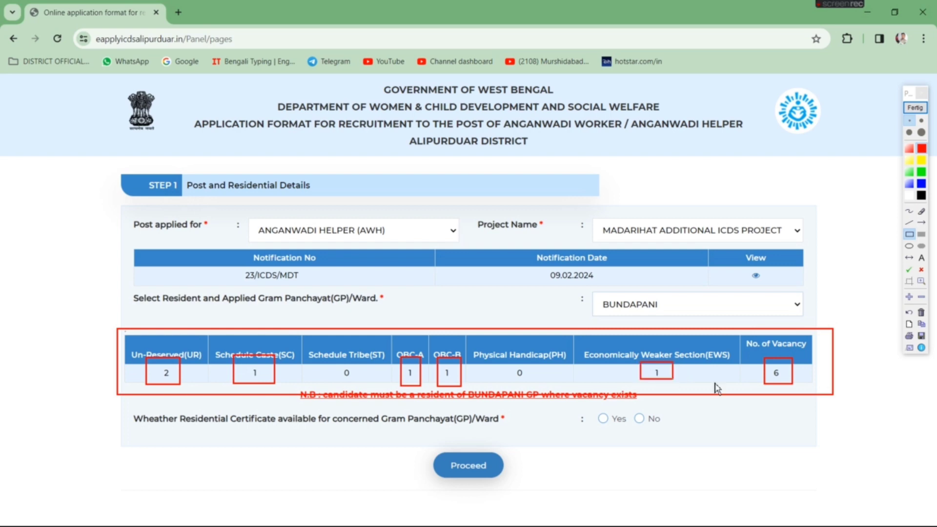
pyautogui.click(915, 107)
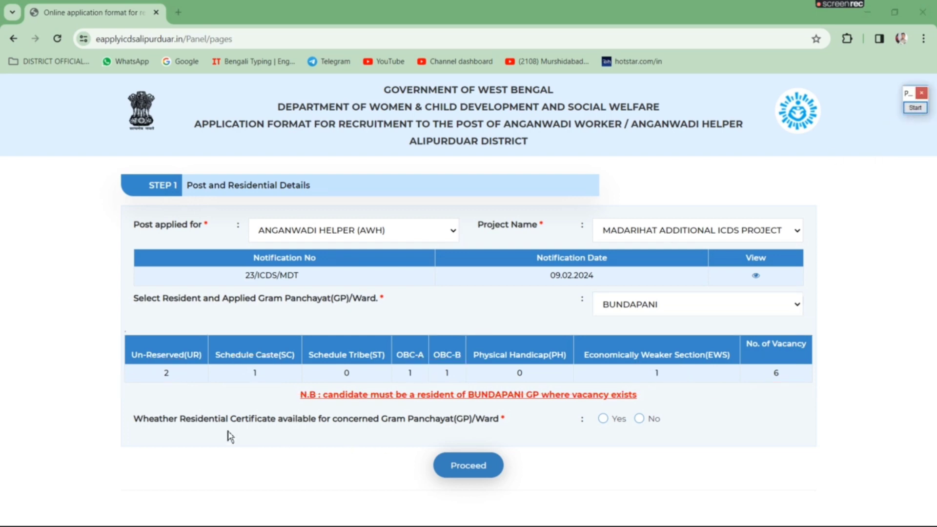
# - Outline the question on residential certificate availability with a red rectangle, and close the annotation mode
pyautogui.click(914, 107)
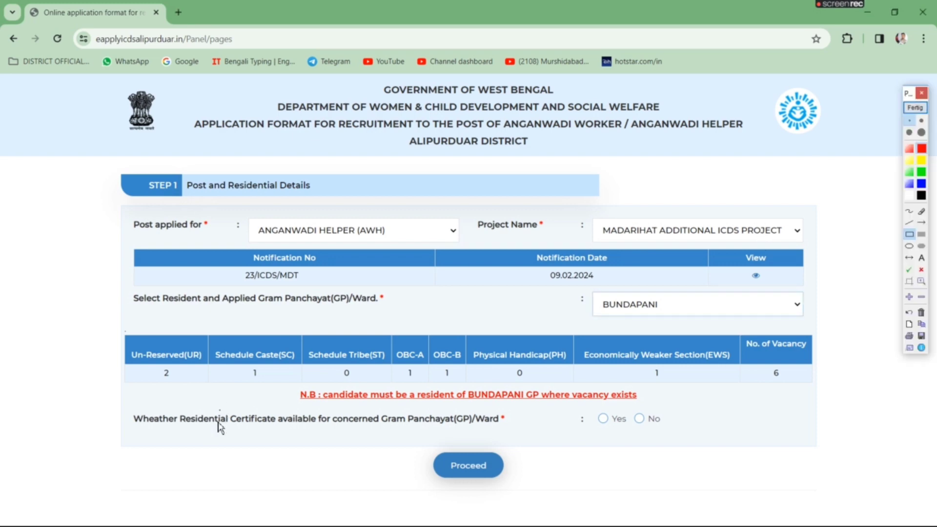
pyautogui.moveTo(123, 408)
pyautogui.mouseDown()
pyautogui.moveTo(324, 440)
pyautogui.moveTo(510, 435)
pyautogui.mouseUp()
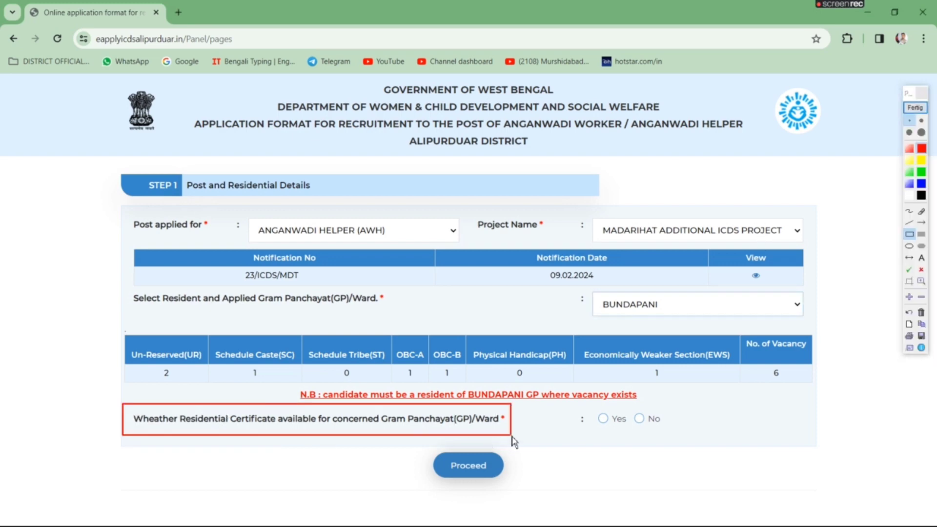
pyautogui.click(915, 108)
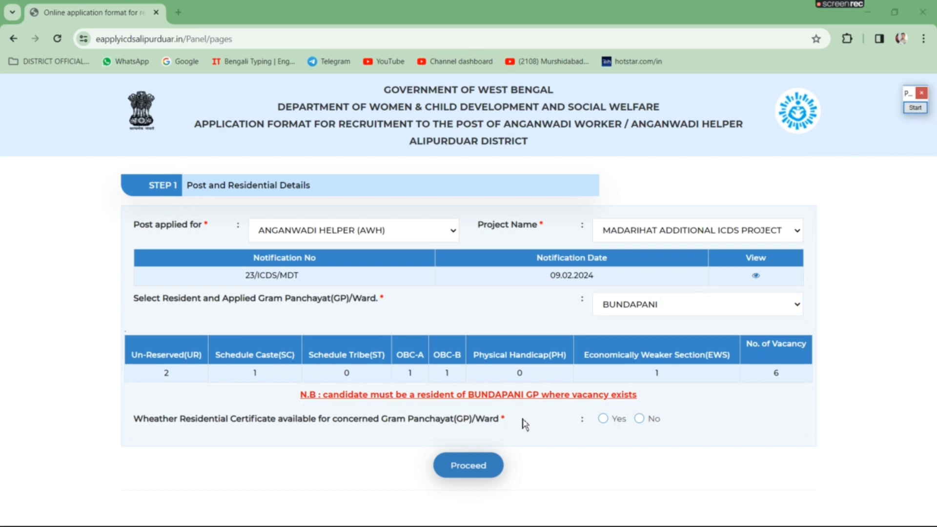
# - Try both answers on residential certificate availability for the concerned Gram Panchayat and leave it set to Yes
pyautogui.click(603, 419)
pyautogui.scroll(-1, 607, 422)
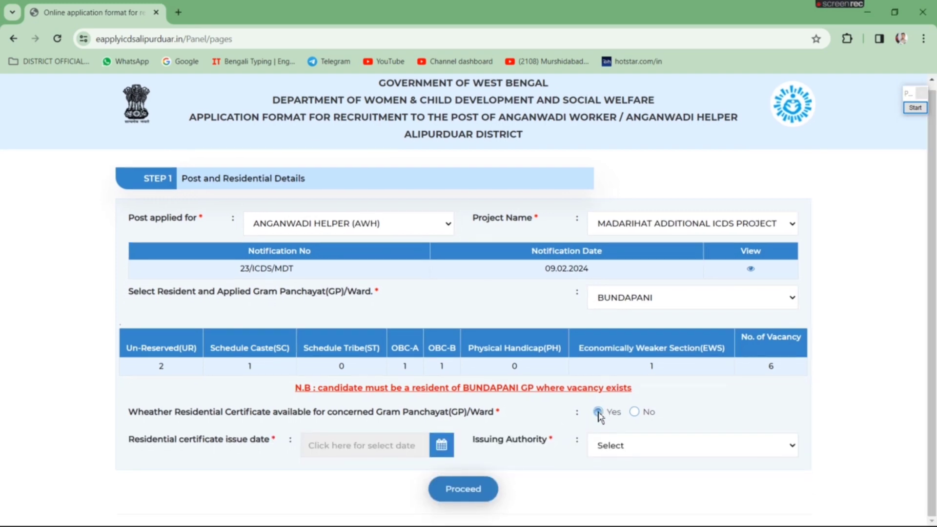
pyautogui.click(635, 412)
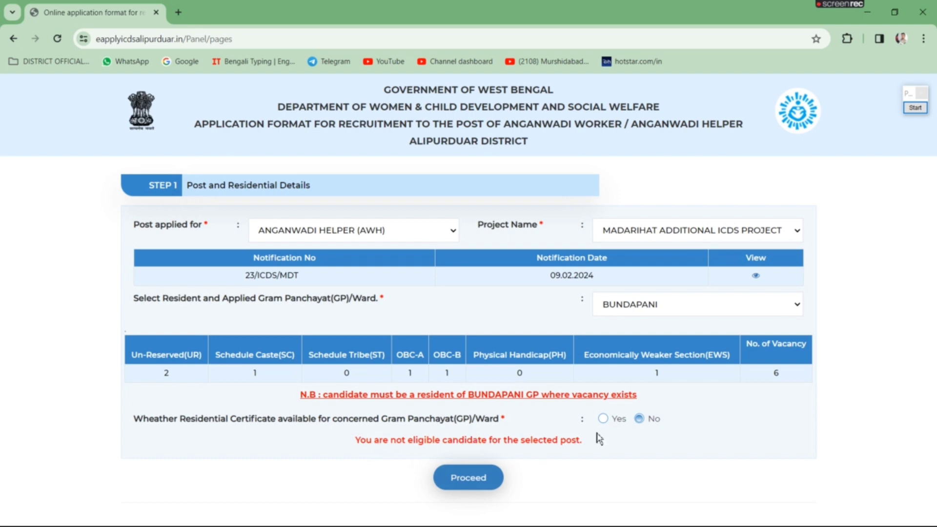
pyautogui.click(603, 419)
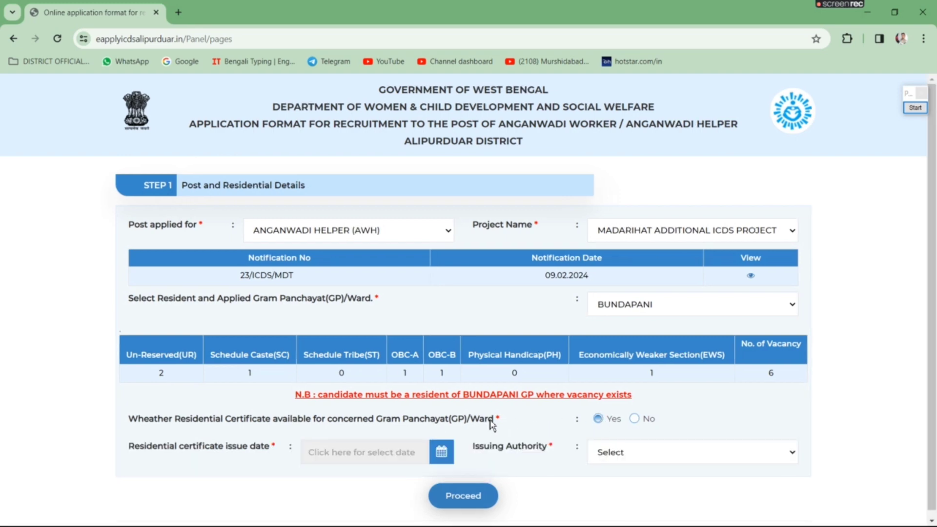
pyautogui.scroll(-1, 491, 425)
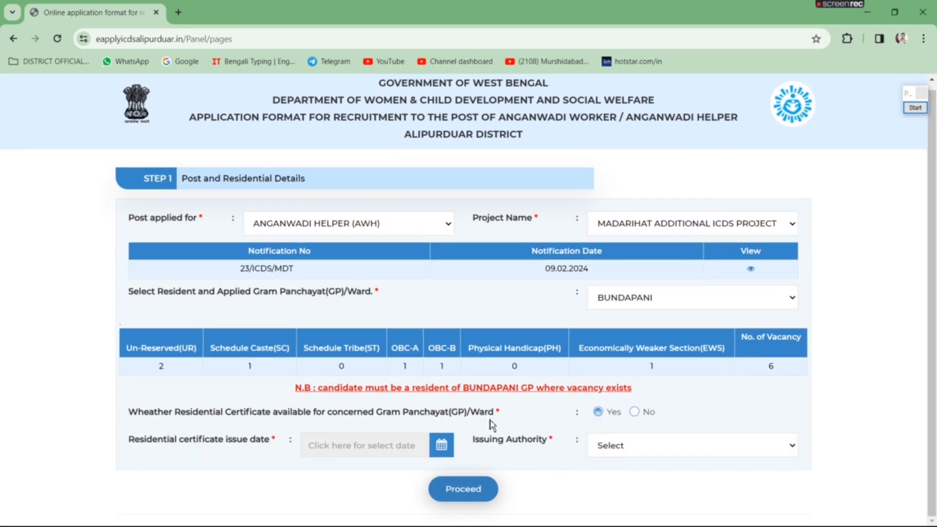
# - Check the available issuing authorities and set the residential certificate issue date to 19-02-2024
pyautogui.click(638, 446)
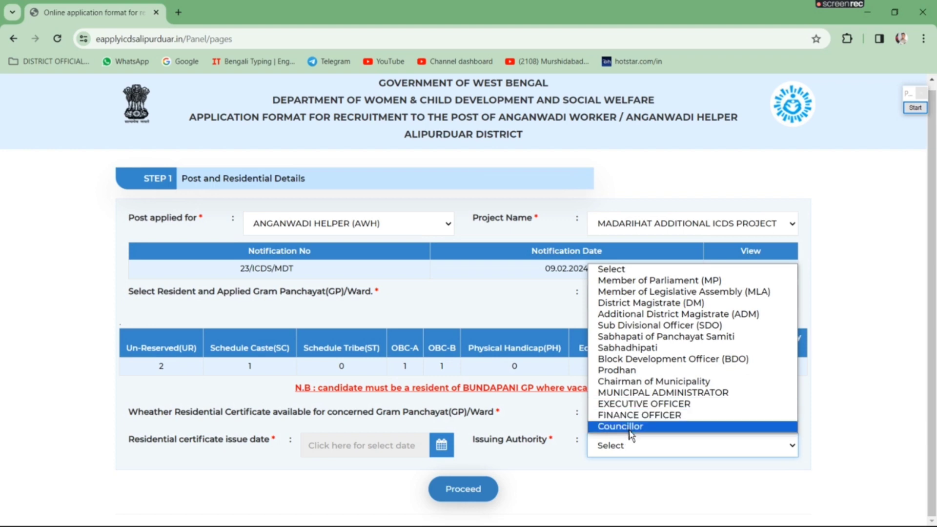
pyautogui.click(846, 323)
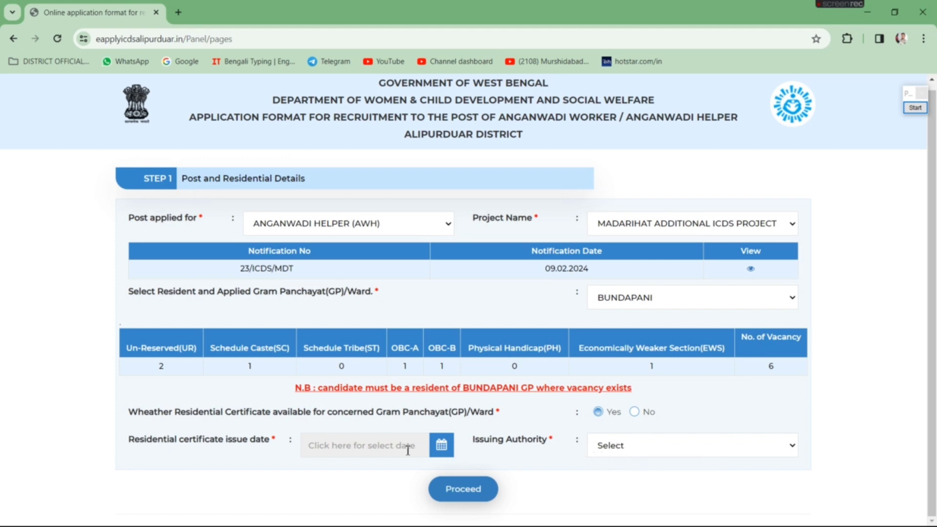
pyautogui.click(392, 445)
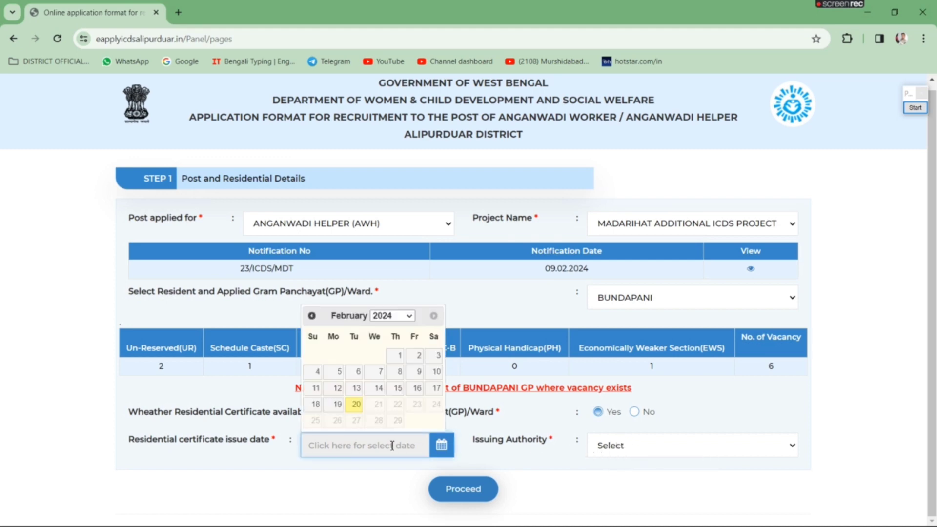
pyautogui.click(337, 405)
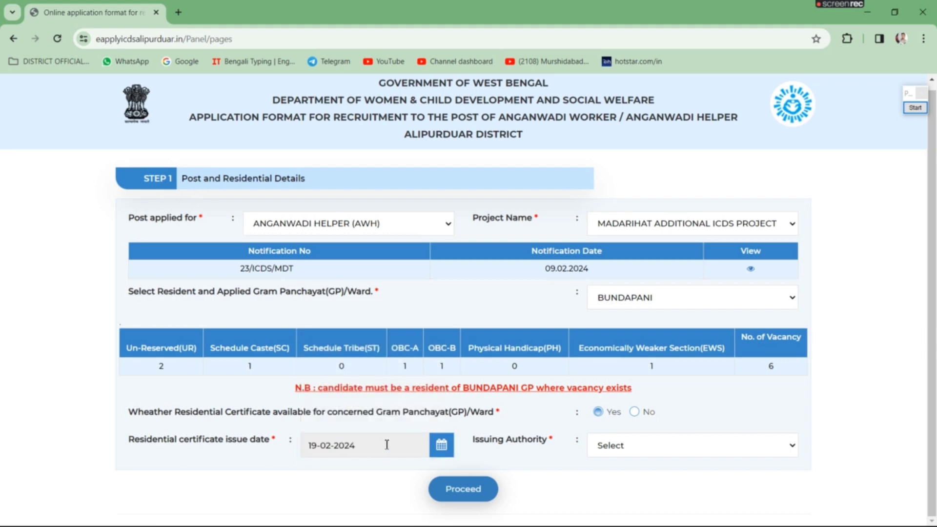
# - Choose Prodhan as the residential certificate's issuing authority and proceed to the Step 2 personal details
pyautogui.click(629, 445)
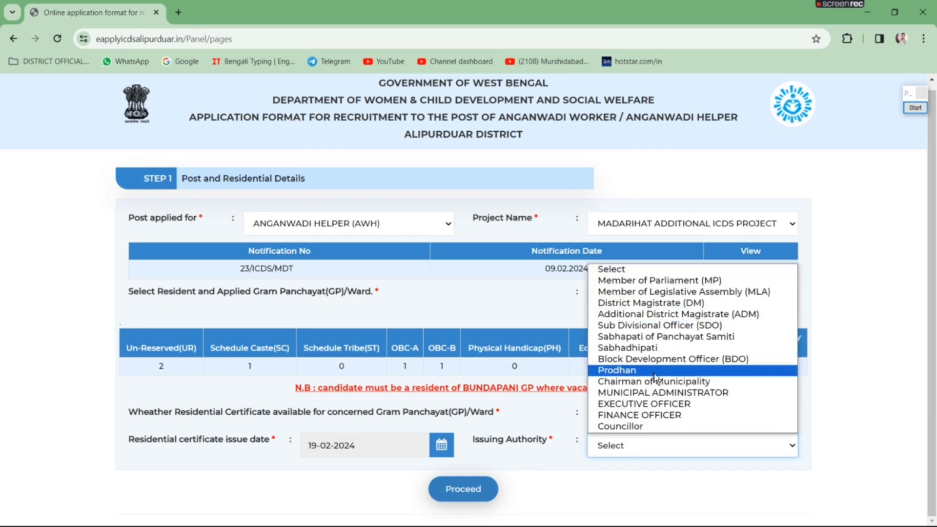
pyautogui.click(611, 371)
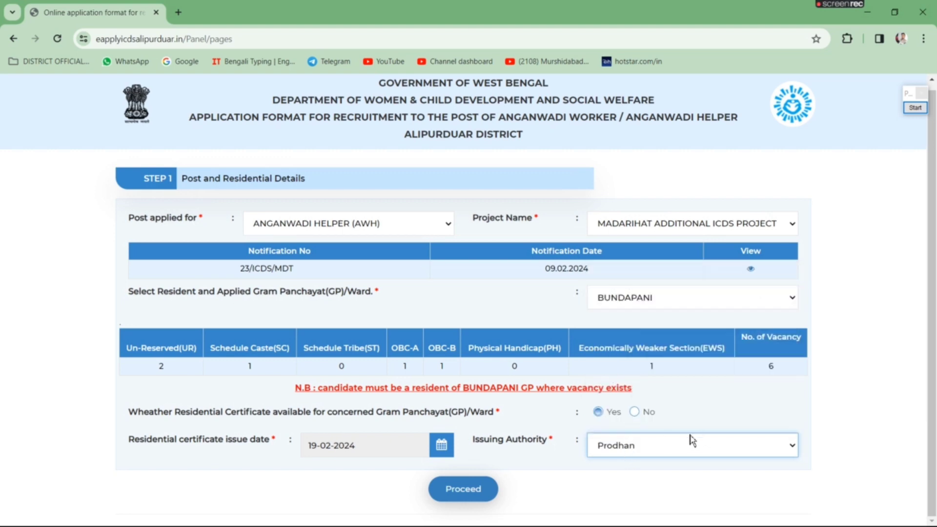
pyautogui.click(469, 493)
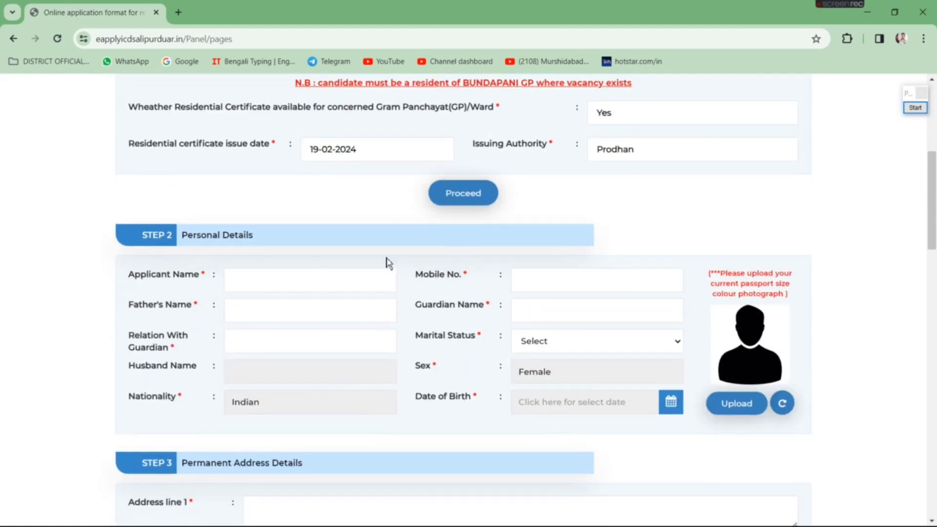
# - Outline the Applicant Name, Mobile No., Father's Name, Guardian Name and Relation With Guardian fields with red rectangles
pyautogui.scroll(-2, 414, 327)
pyautogui.scroll(2, 664, 278)
pyautogui.click(914, 107)
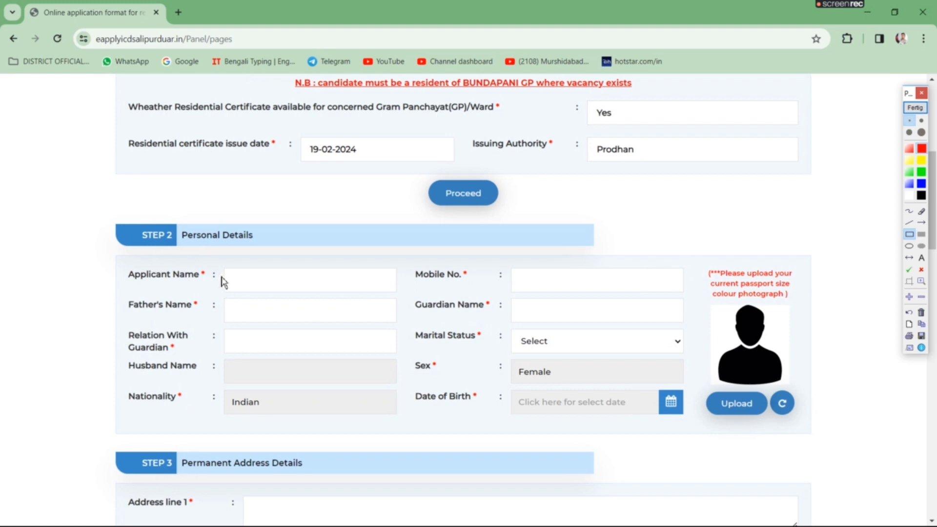
pyautogui.moveTo(219, 268); pyautogui.dragTo(398, 288)
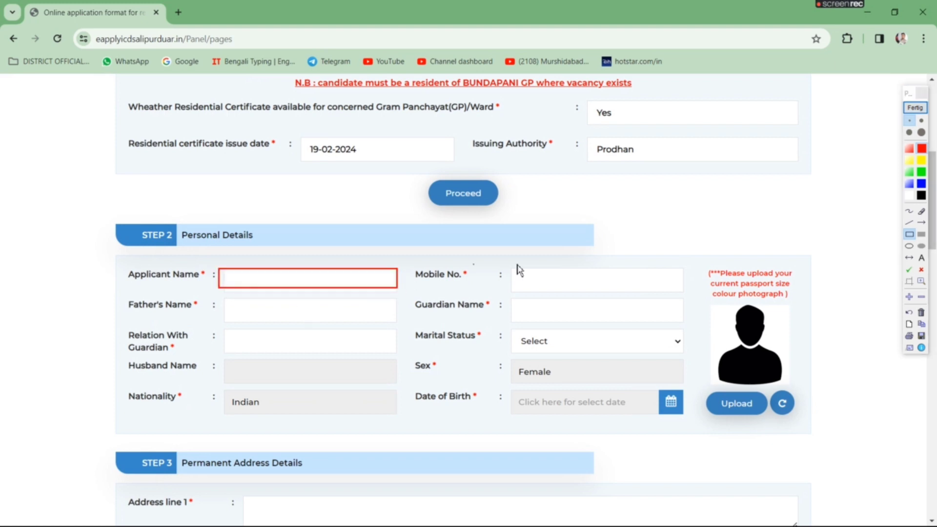
pyautogui.moveTo(509, 265); pyautogui.dragTo(683, 285)
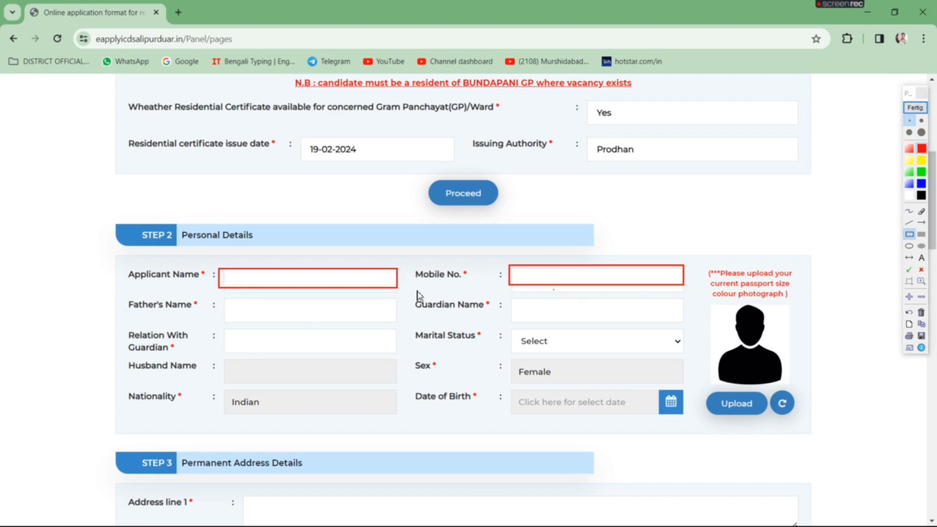
pyautogui.moveTo(219, 299); pyautogui.dragTo(390, 321)
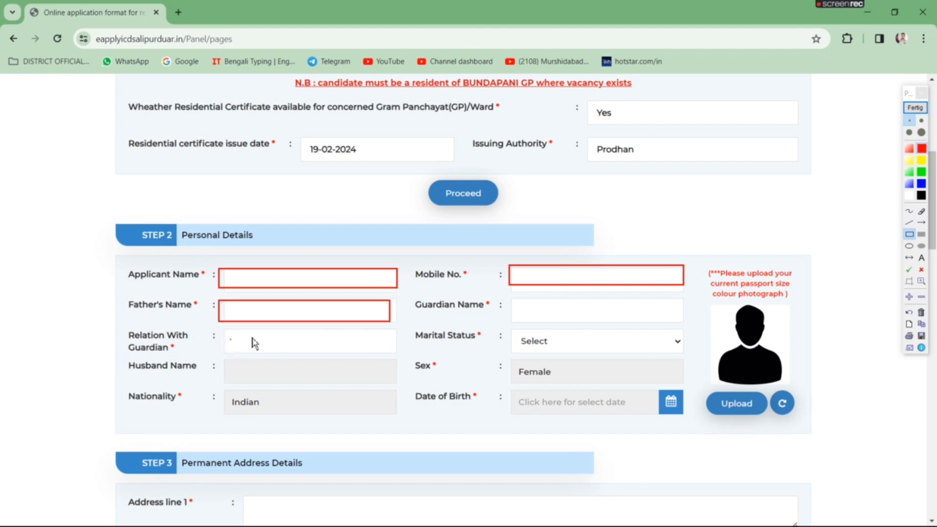
pyautogui.moveTo(521, 300); pyautogui.dragTo(682, 316)
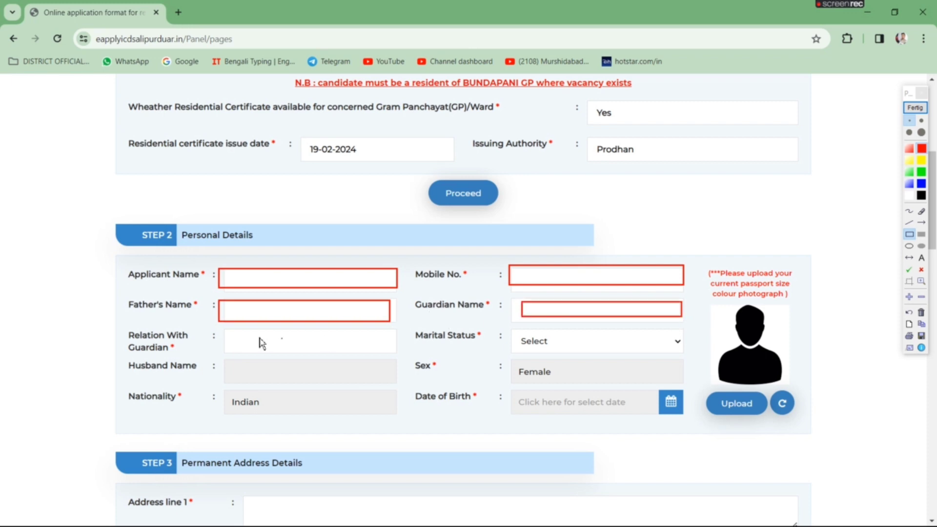
pyautogui.moveTo(227, 336); pyautogui.dragTo(387, 354)
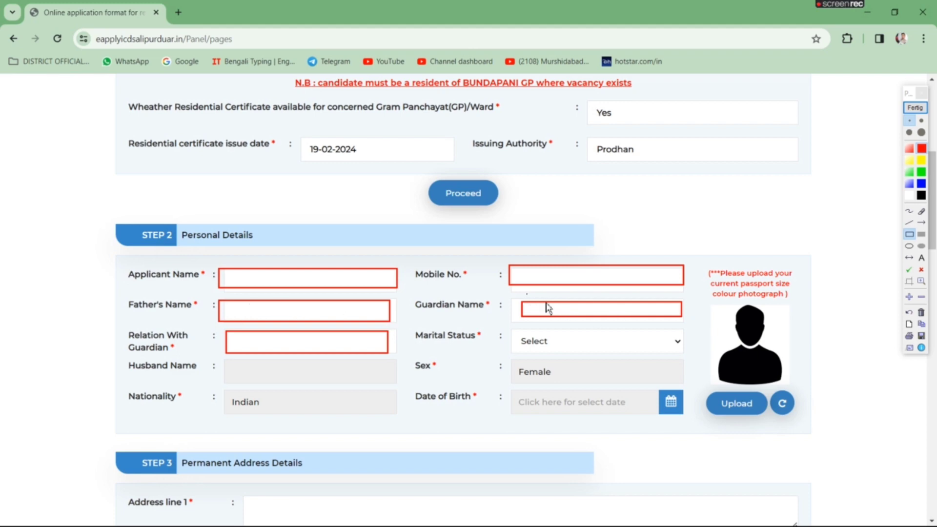
# - Add further red rectangles on the guardian name, guardian relation and father's name fields, and close the annotation mode
pyautogui.moveTo(526, 294); pyautogui.dragTo(667, 326)
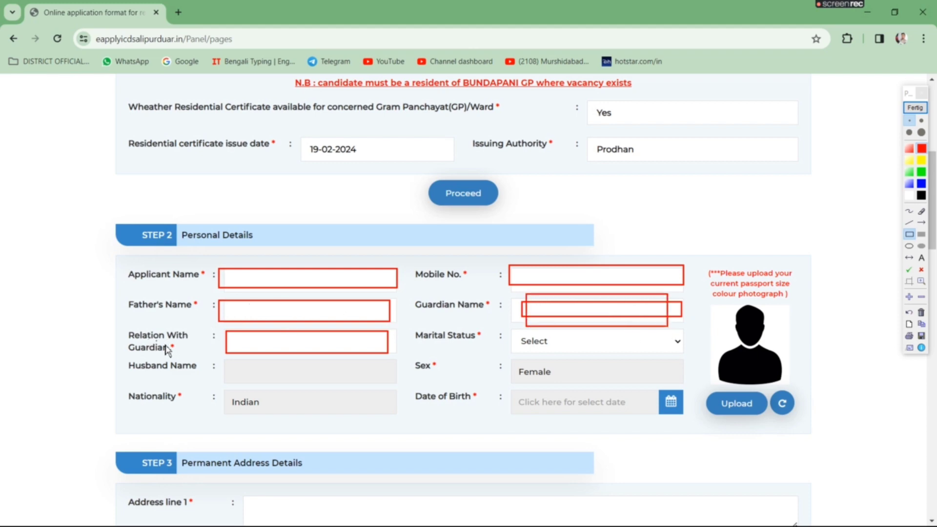
pyautogui.moveTo(241, 331)
pyautogui.mouseDown()
pyautogui.moveTo(342, 358)
pyautogui.moveTo(376, 356)
pyautogui.mouseUp()
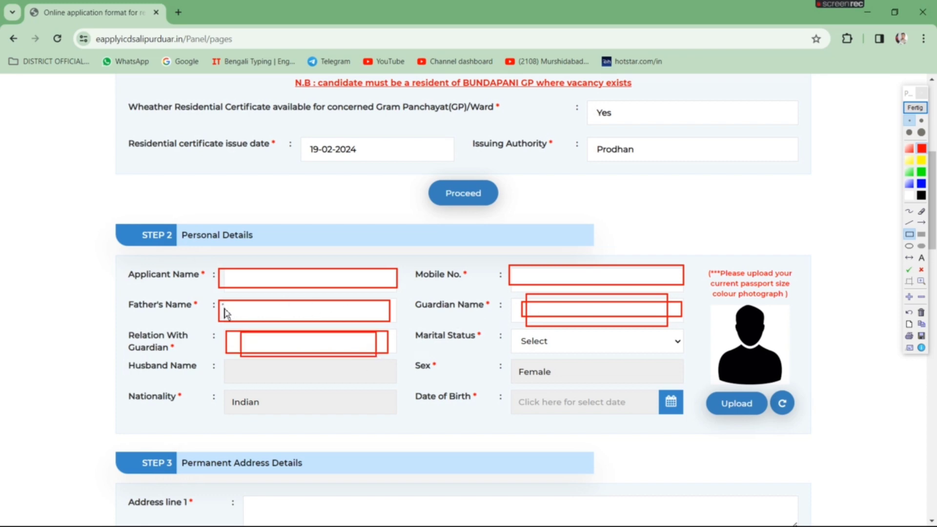
pyautogui.moveTo(224, 308); pyautogui.dragTo(302, 321)
pyautogui.moveTo(549, 297); pyautogui.dragTo(615, 320)
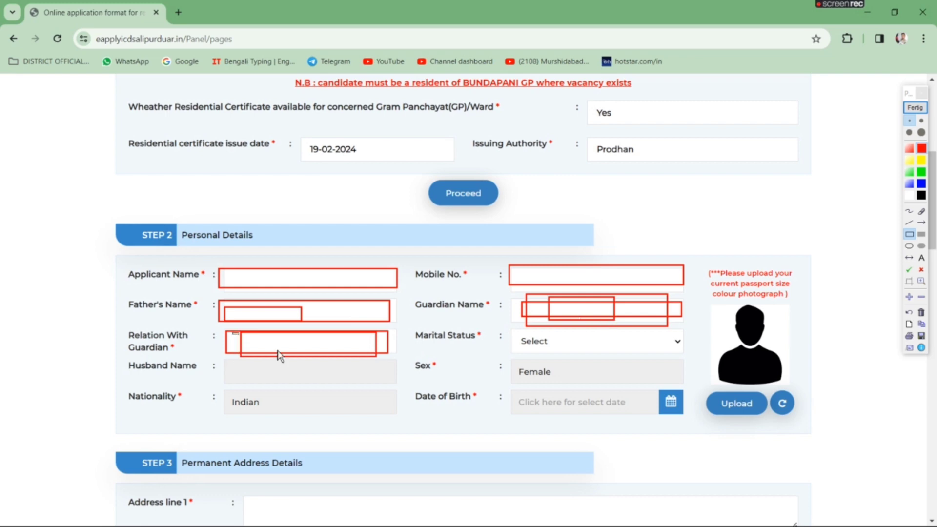
pyautogui.moveTo(278, 354); pyautogui.dragTo(380, 351)
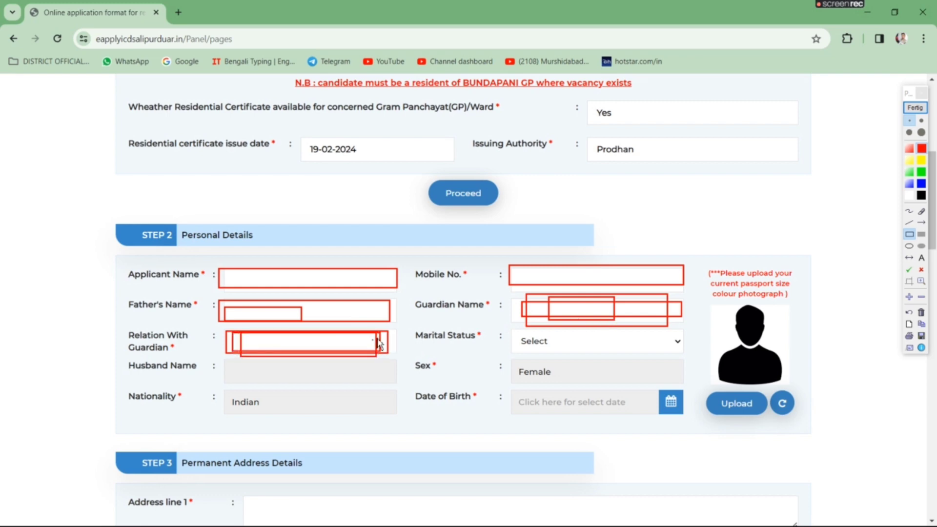
pyautogui.click(915, 107)
# - Set the marital status to Married and point out the Husband Name and Sex fields without filling them
pyautogui.click(541, 347)
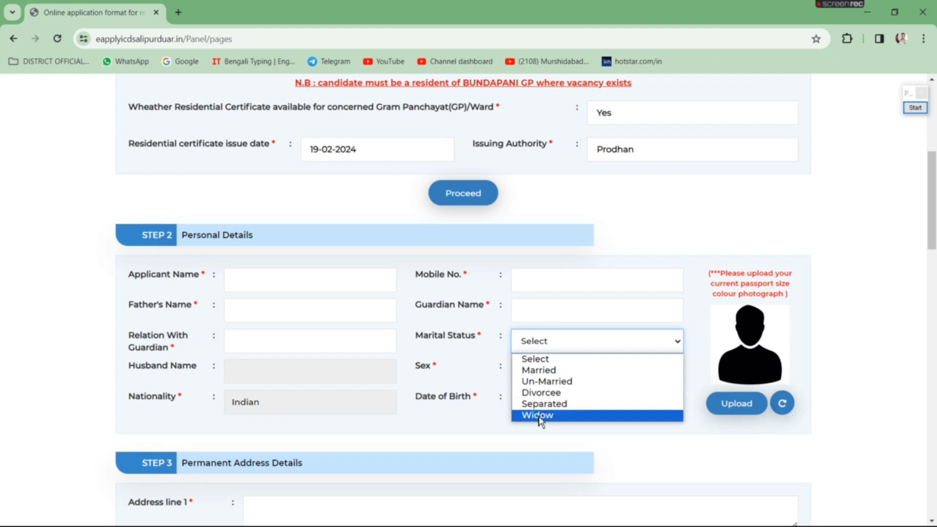
pyautogui.click(543, 370)
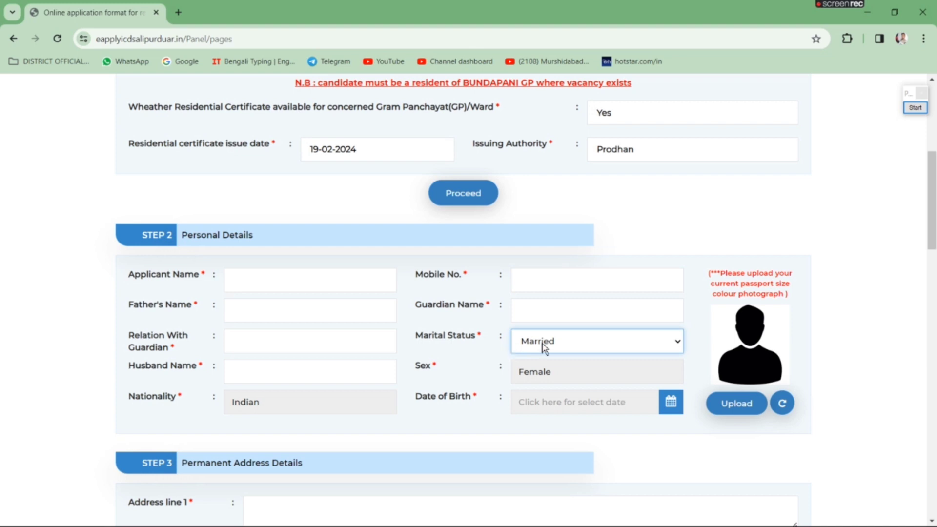
pyautogui.click(239, 371)
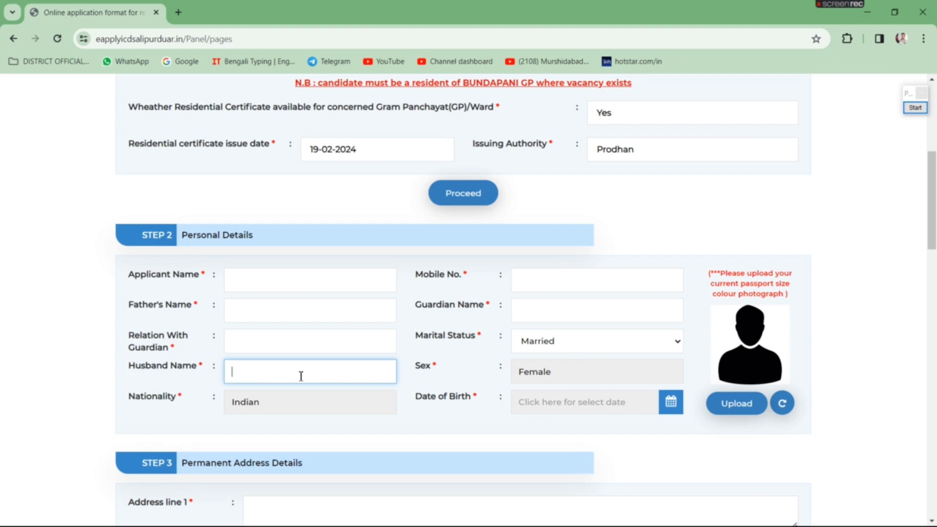
pyautogui.click(545, 371)
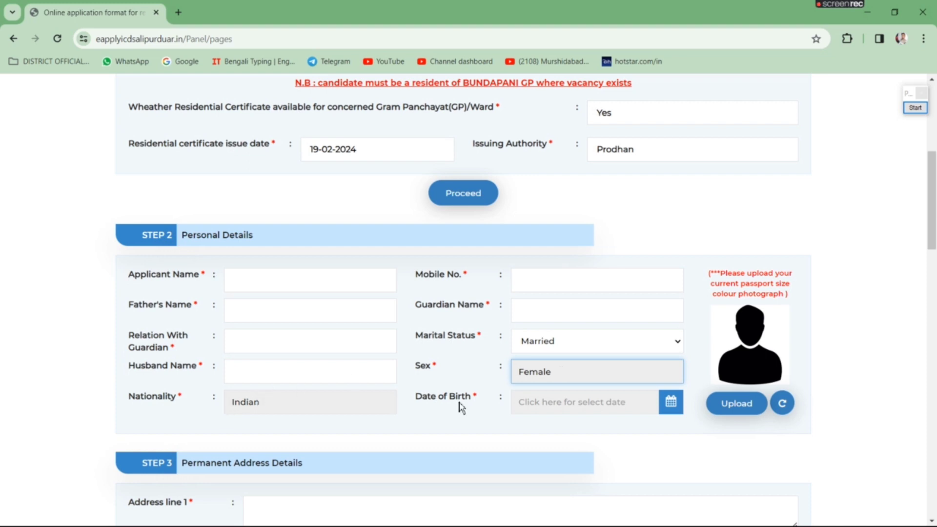
# - Pick the applicant's date of birth from the calendar in the personal details
pyautogui.click(559, 400)
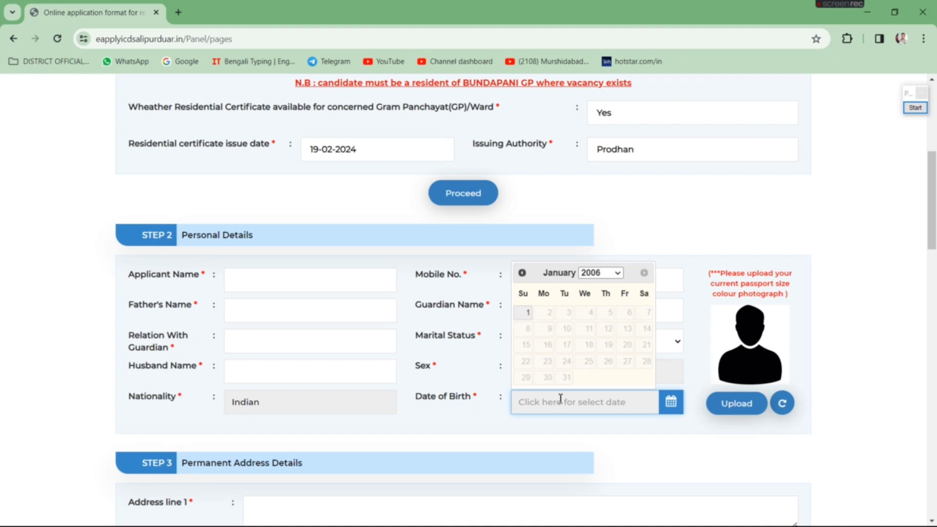
pyautogui.click(616, 274)
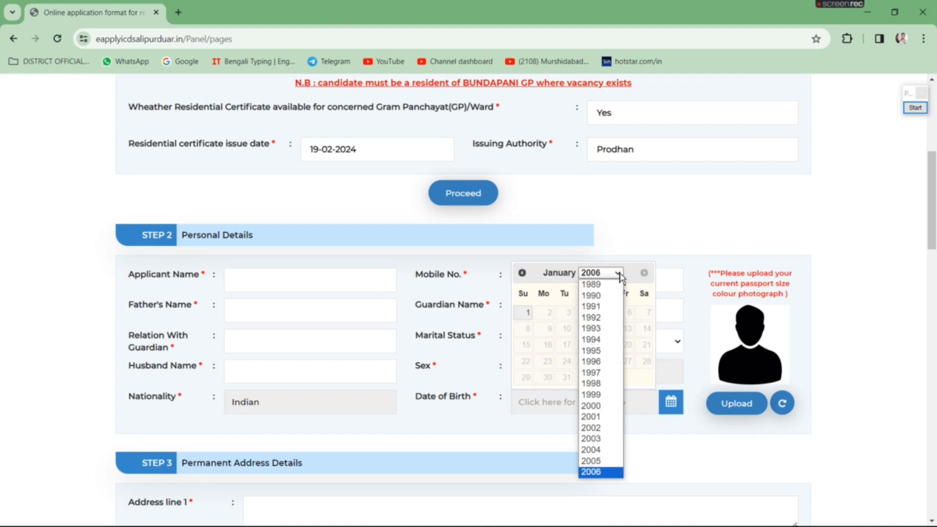
pyautogui.click(592, 405)
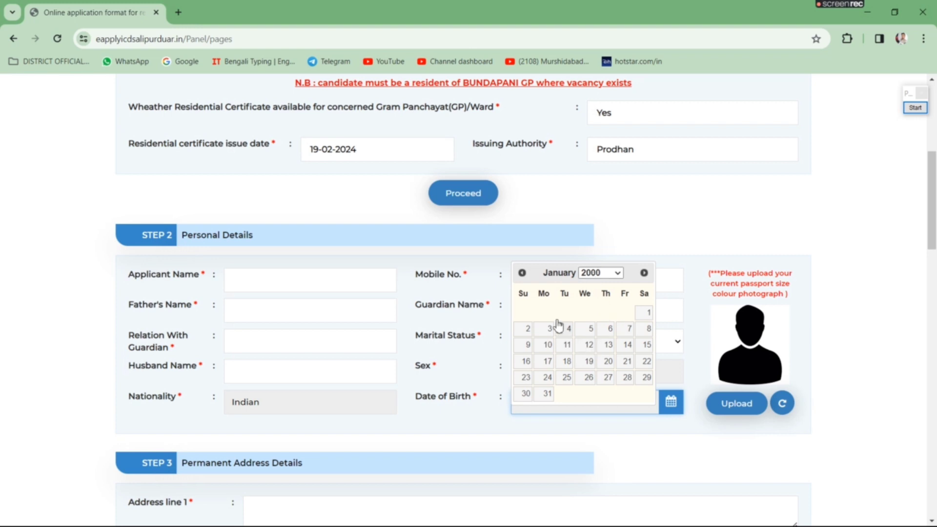
pyautogui.click(644, 272)
pyautogui.click(643, 272)
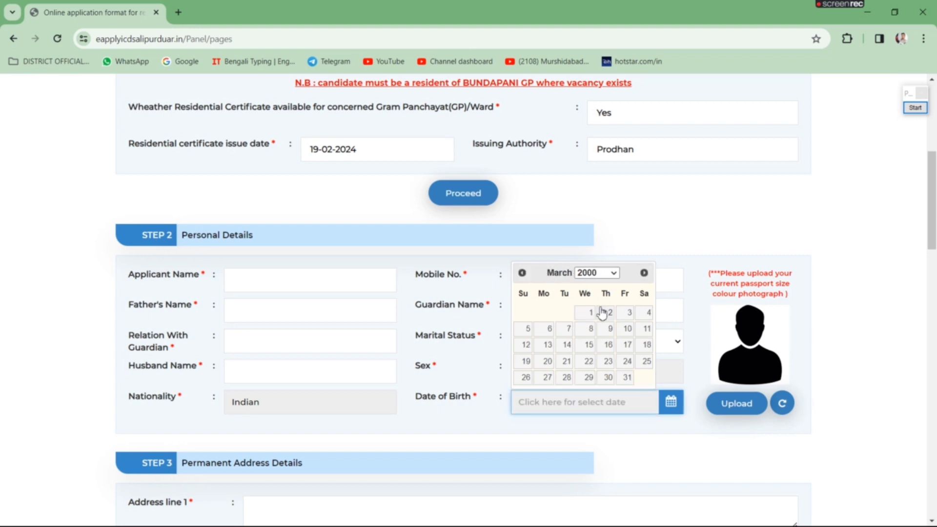
pyautogui.click(625, 314)
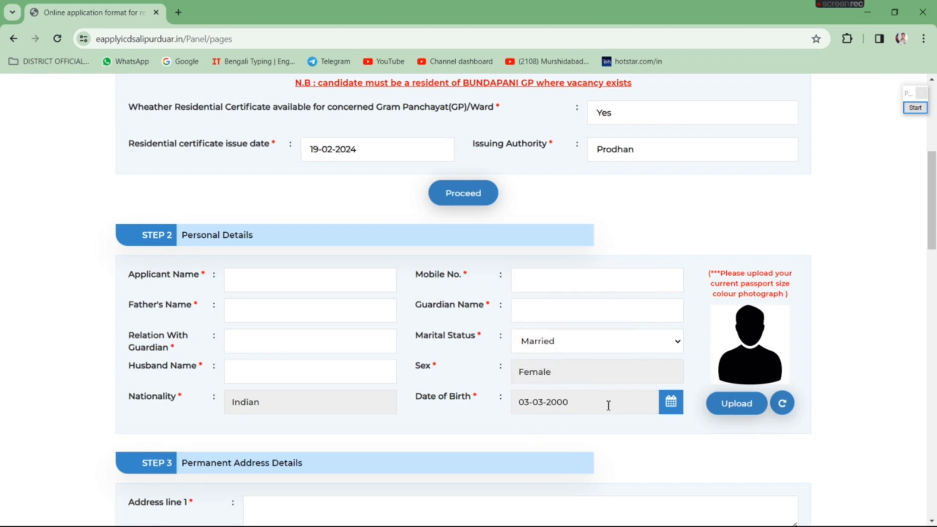
# - Outline the passport photograph's upload and reset controls with a red rectangle, and close the annotation mode
pyautogui.scroll(-1, 608, 403)
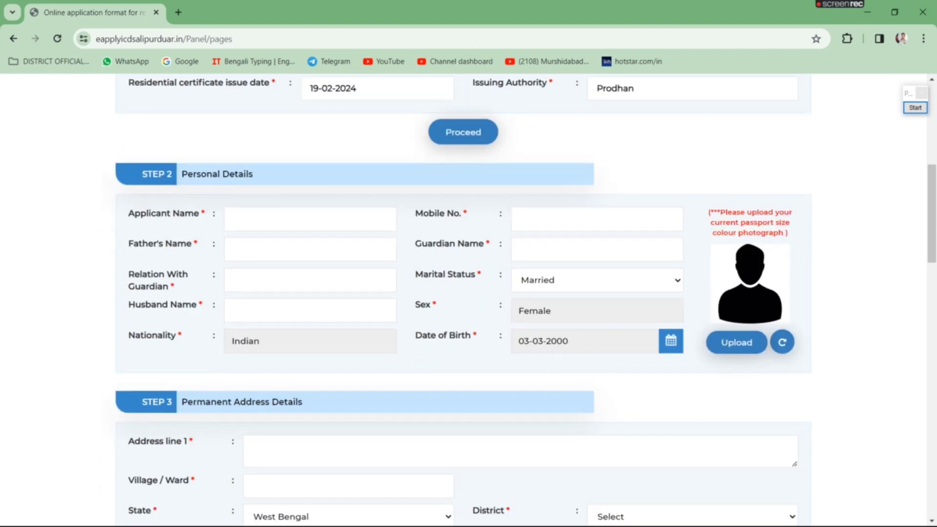
pyautogui.click(915, 107)
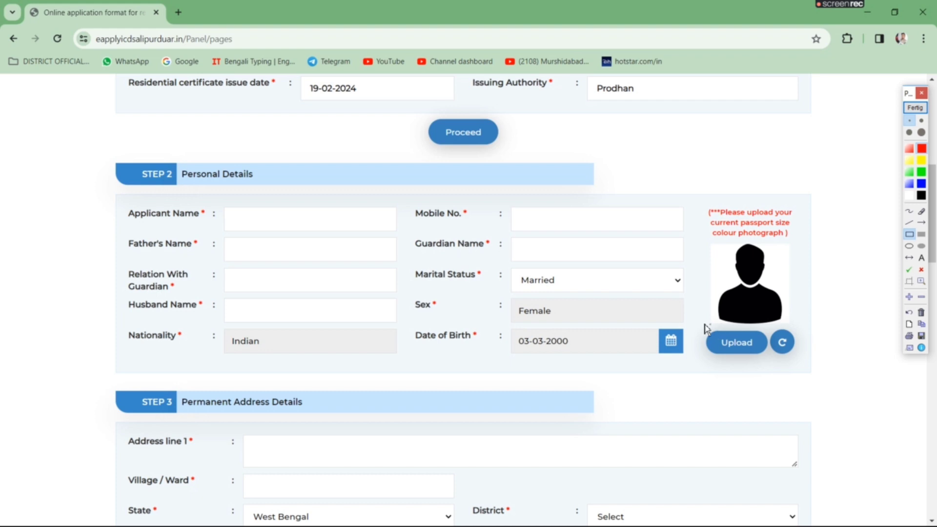
pyautogui.moveTo(702, 323)
pyautogui.mouseDown()
pyautogui.moveTo(816, 372)
pyautogui.moveTo(812, 365)
pyautogui.mouseUp()
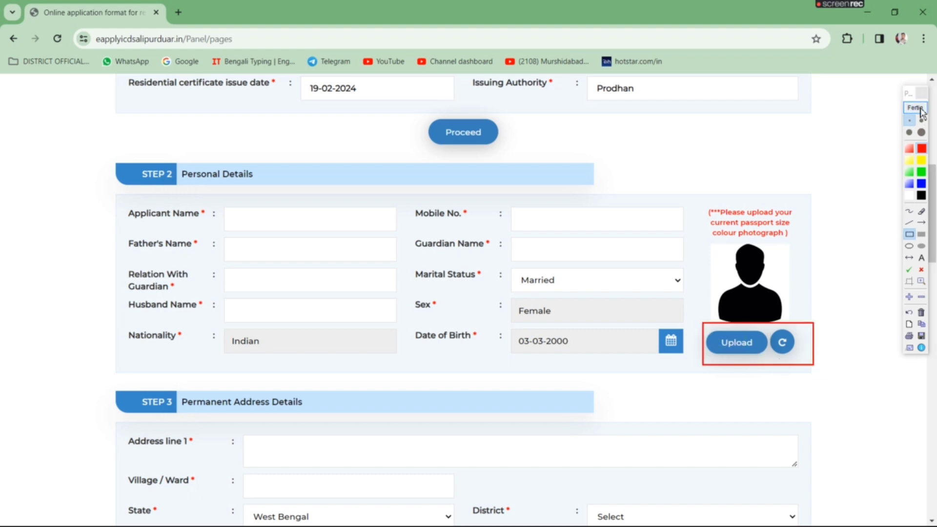
pyautogui.click(920, 111)
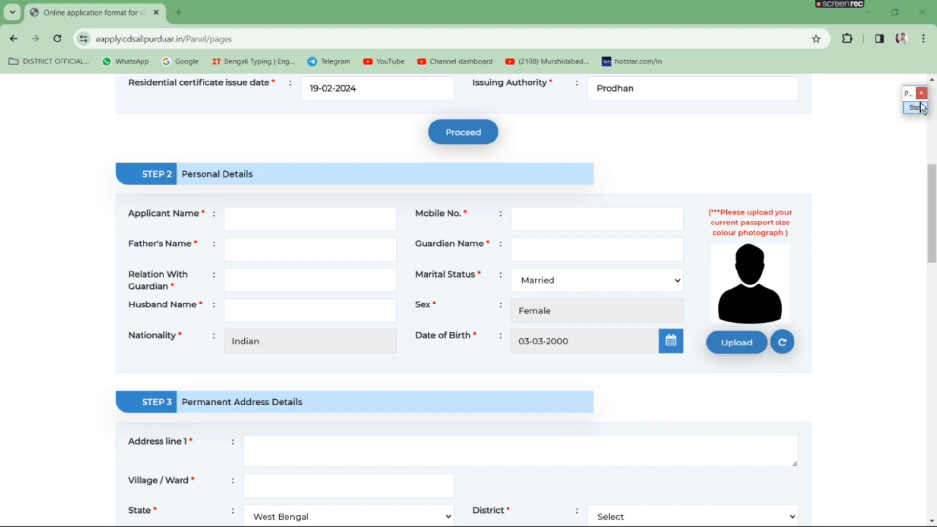
# - Upload the "b photo" file from the Desktop as the applicant's passport size photograph
pyautogui.click(736, 344)
pyautogui.click(359, 291)
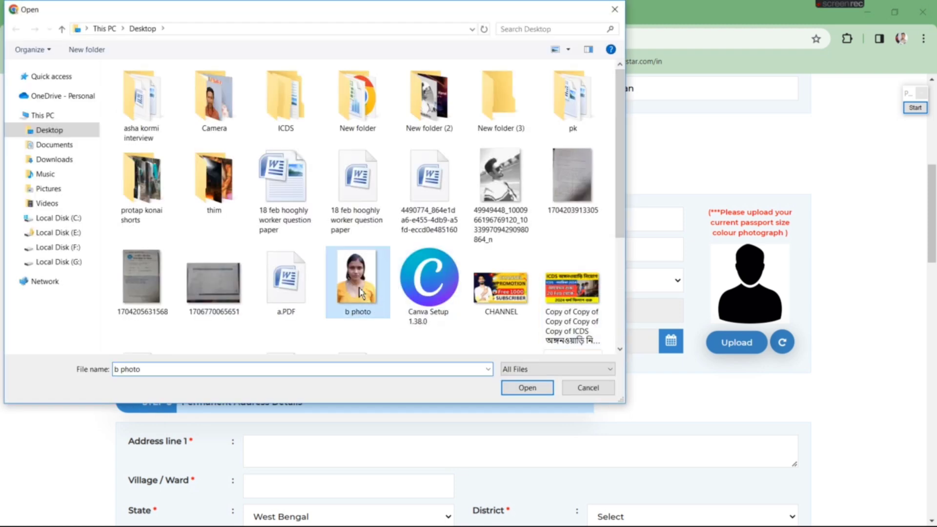
pyautogui.click(531, 388)
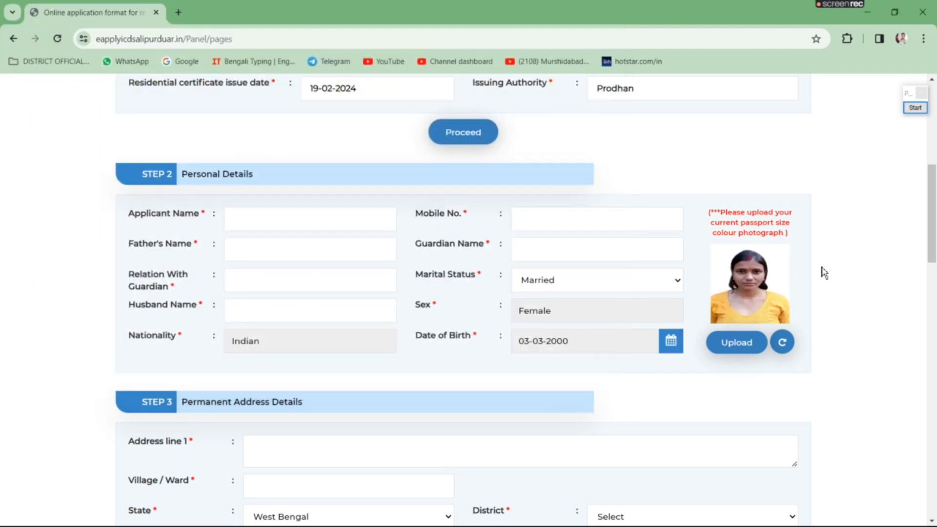
# - Outline the Address line 1, Village / Ward, State and District fields of the permanent address with red rectangles, and close the annotation mode
pyautogui.scroll(-5, 795, 300)
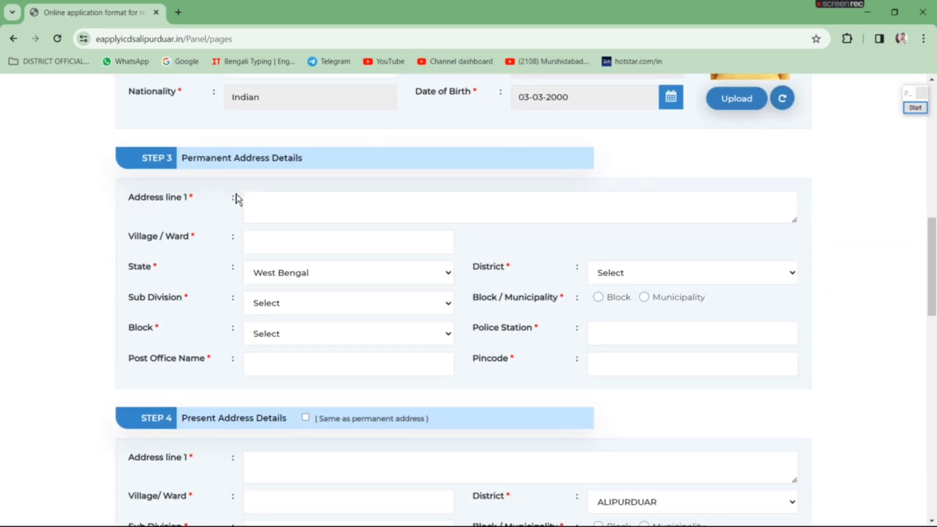
pyautogui.click(915, 107)
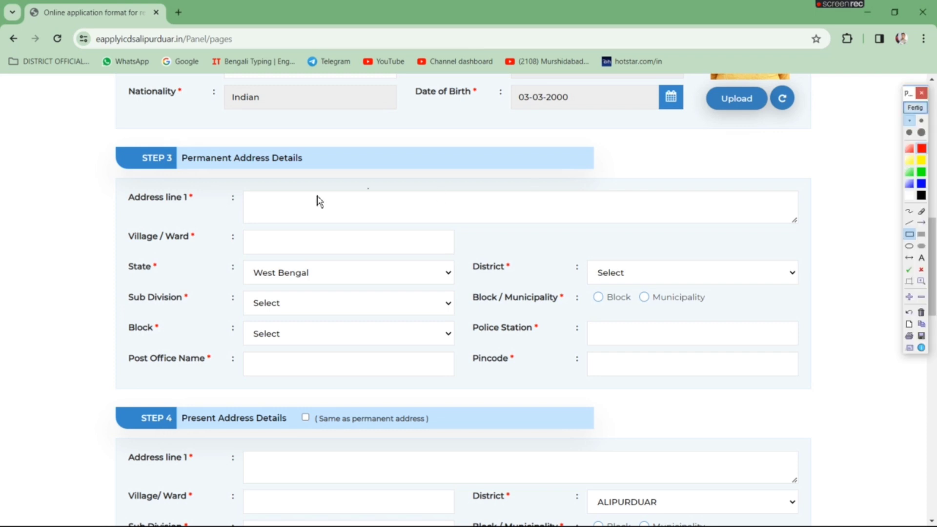
pyautogui.moveTo(251, 193)
pyautogui.mouseDown()
pyautogui.moveTo(463, 216)
pyautogui.moveTo(627, 219)
pyautogui.mouseUp()
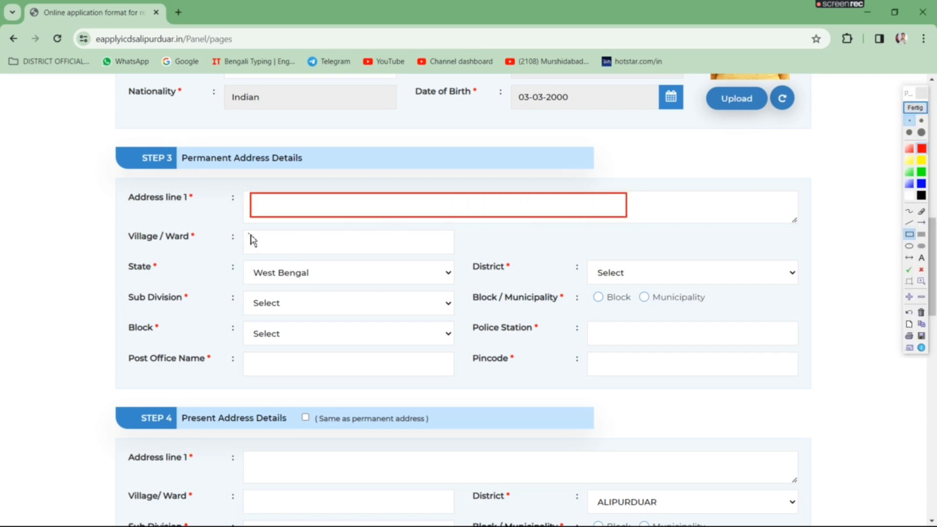
pyautogui.moveTo(249, 234); pyautogui.dragTo(375, 252)
pyautogui.moveTo(243, 262); pyautogui.dragTo(338, 286)
pyautogui.moveTo(585, 261); pyautogui.dragTo(777, 281)
pyautogui.click(921, 109)
# - Set the permanent address district to ALIPURDUAR and its sub division to Alipurduar
pyautogui.click(650, 271)
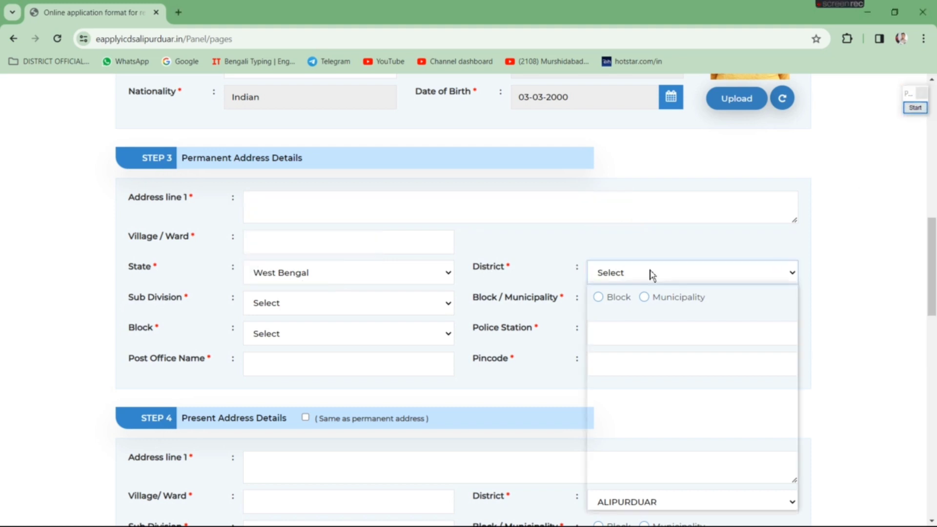
pyautogui.scroll(-1, 634, 370)
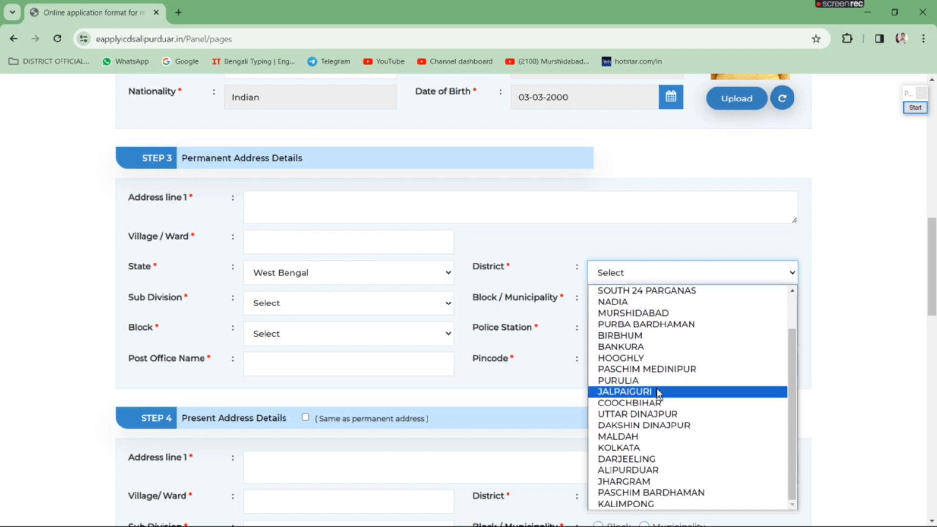
pyautogui.click(638, 469)
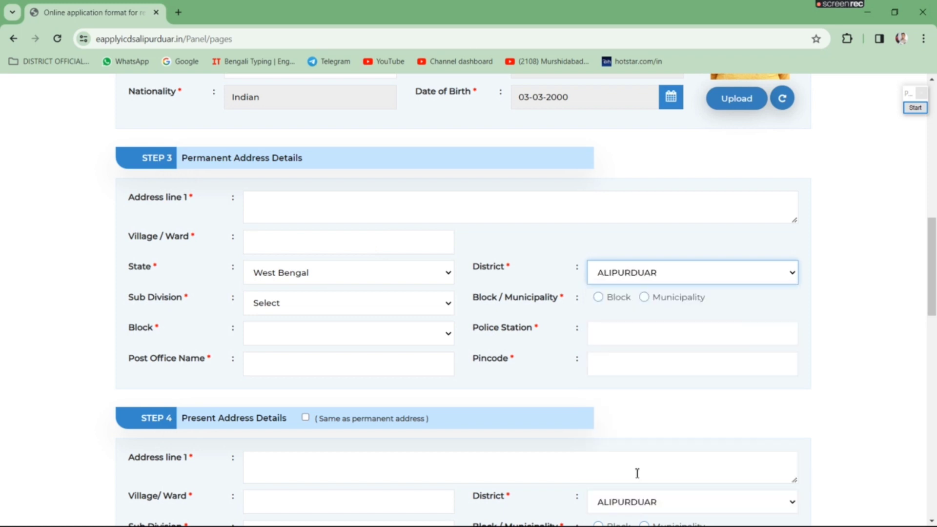
pyautogui.click(280, 305)
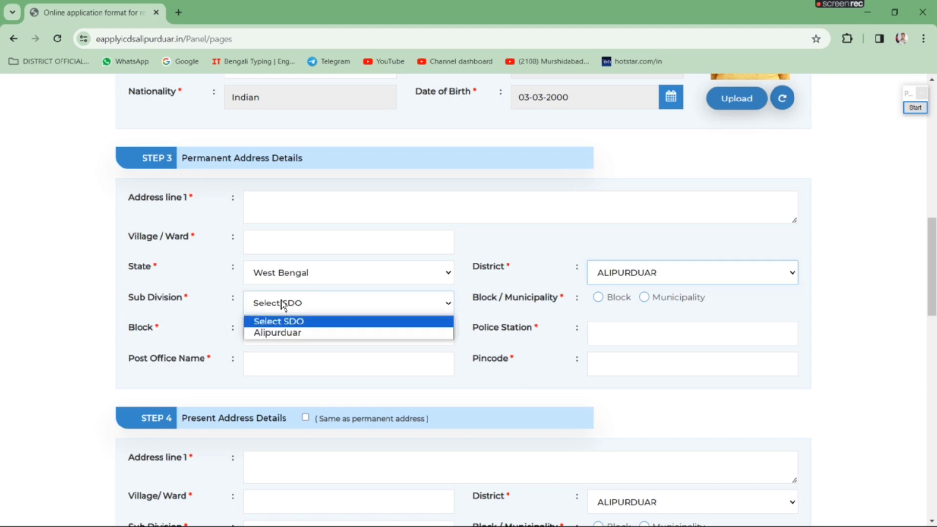
pyautogui.click(274, 334)
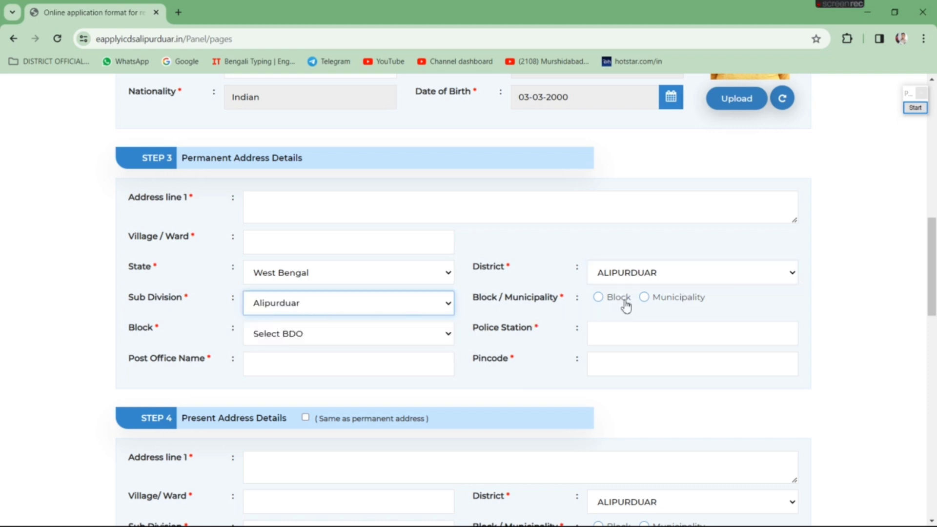
# - Choose Block as the permanent address area type and select Madarihat - Birpara as the block
pyautogui.click(599, 298)
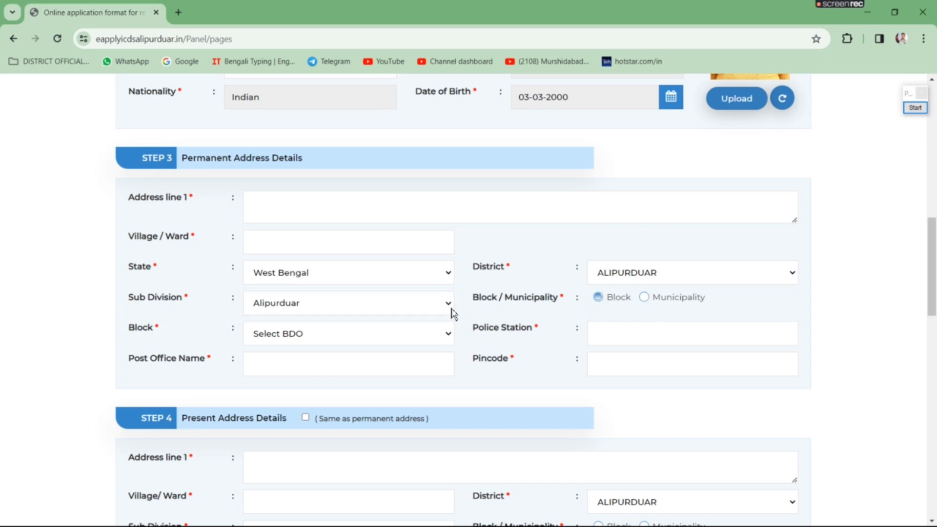
pyautogui.click(295, 341)
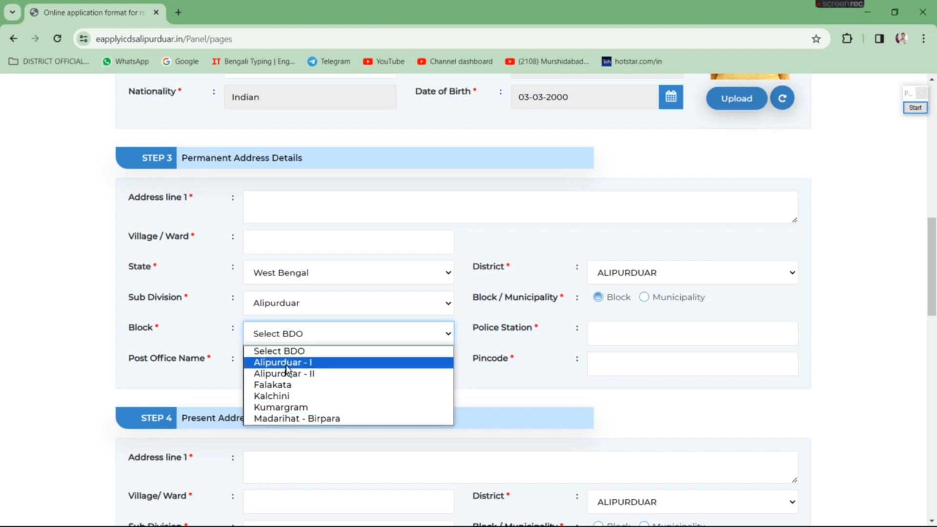
pyautogui.click(288, 419)
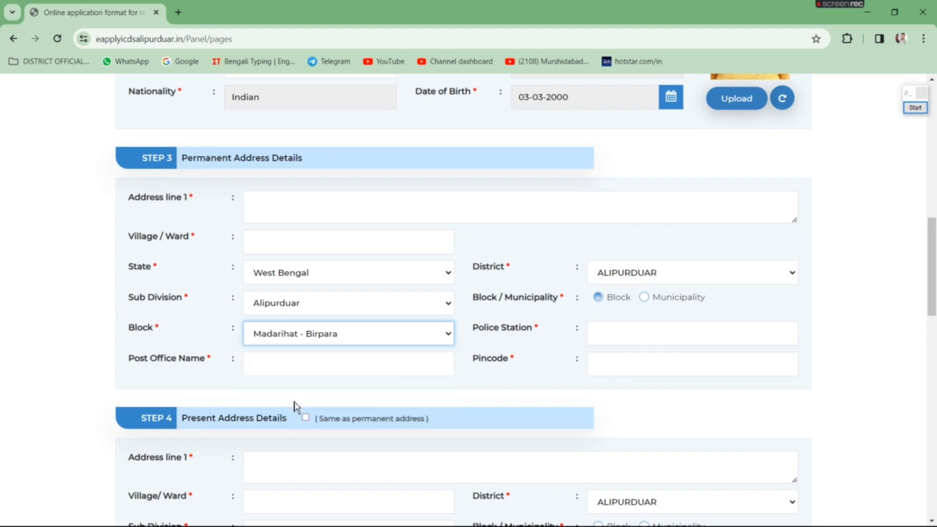
# - Point out the Police Station, Post Office Name and Pincode fields of the permanent address without filling them
pyautogui.click(612, 338)
pyautogui.click(296, 364)
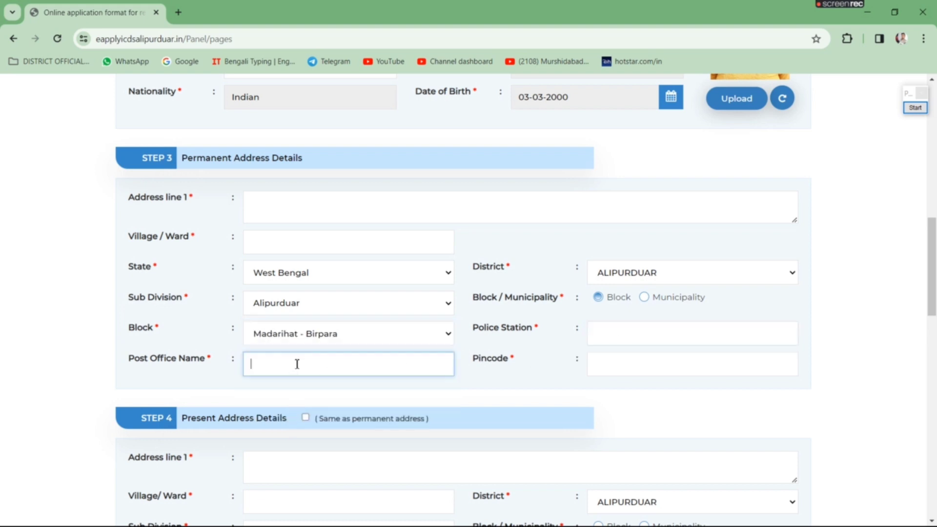
pyautogui.click(630, 362)
pyautogui.click(776, 317)
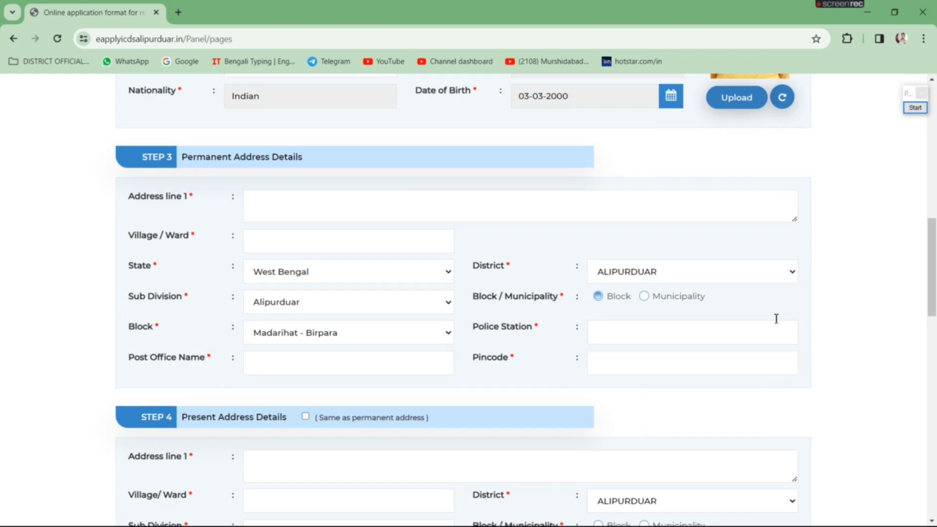
# - Mark the present address in Step 4 as the same as the permanent address
pyautogui.scroll(-3, 415, 277)
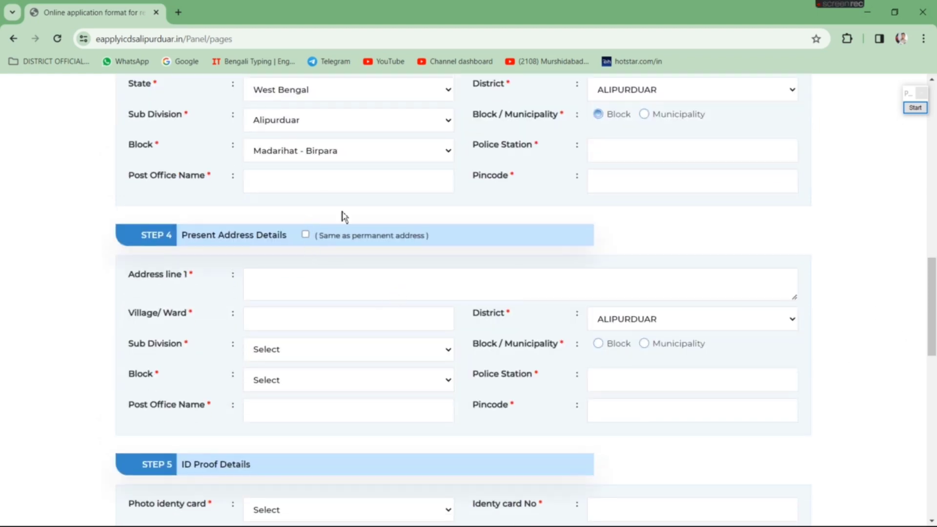
pyautogui.scroll(2, 343, 215)
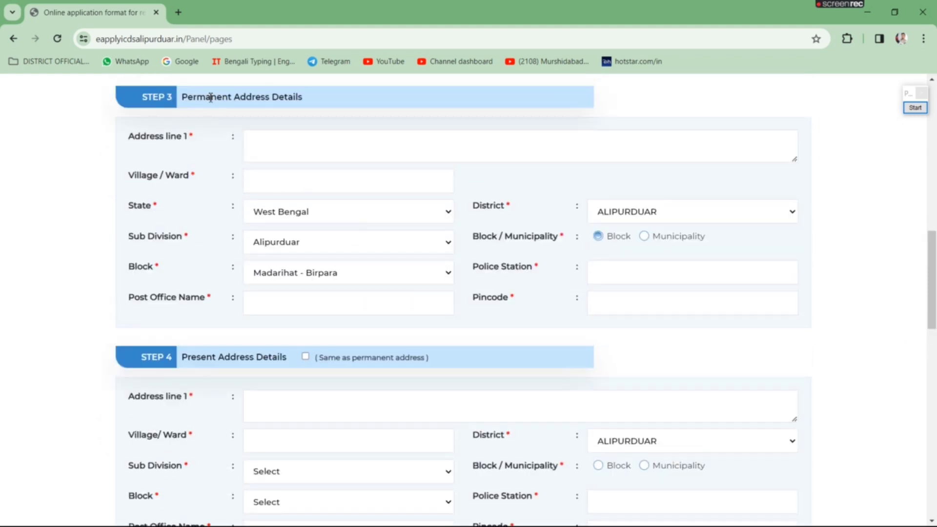
pyautogui.scroll(-1, 283, 356)
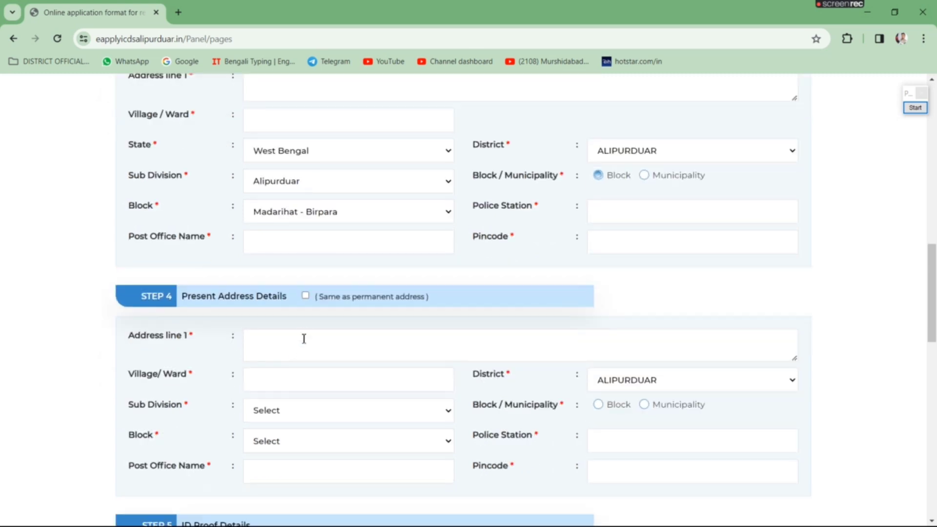
pyautogui.click(306, 295)
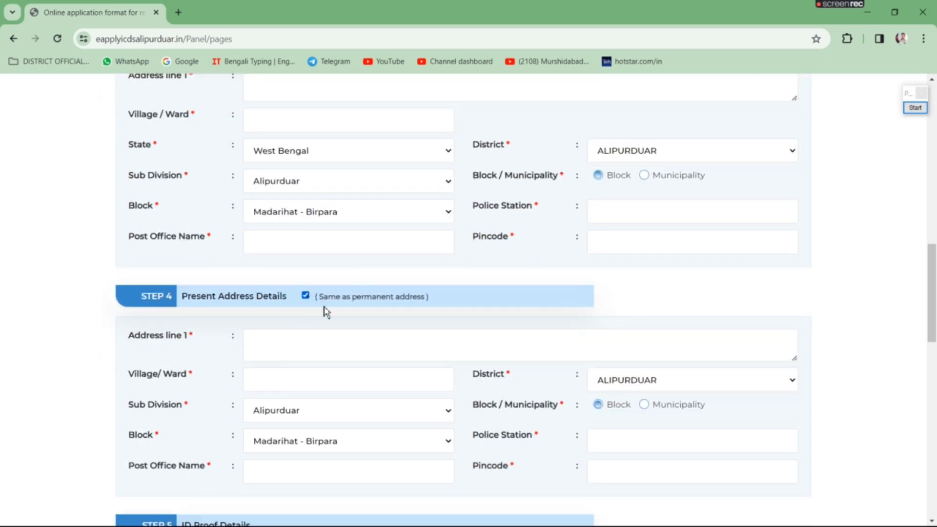
# - Outline the ID Proof Details heading and the photo identity card field with red rectangles, and close the annotation mode
pyautogui.scroll(-3, 475, 360)
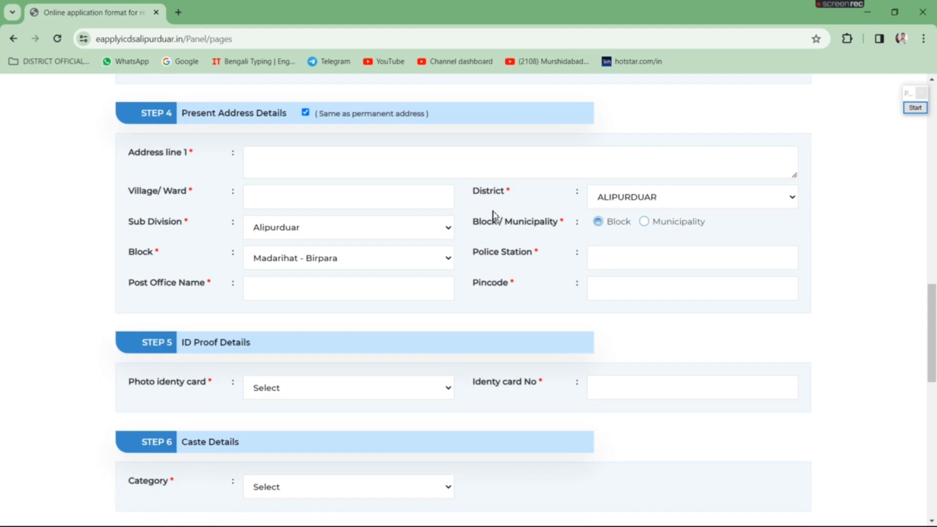
pyautogui.scroll(-3, 488, 257)
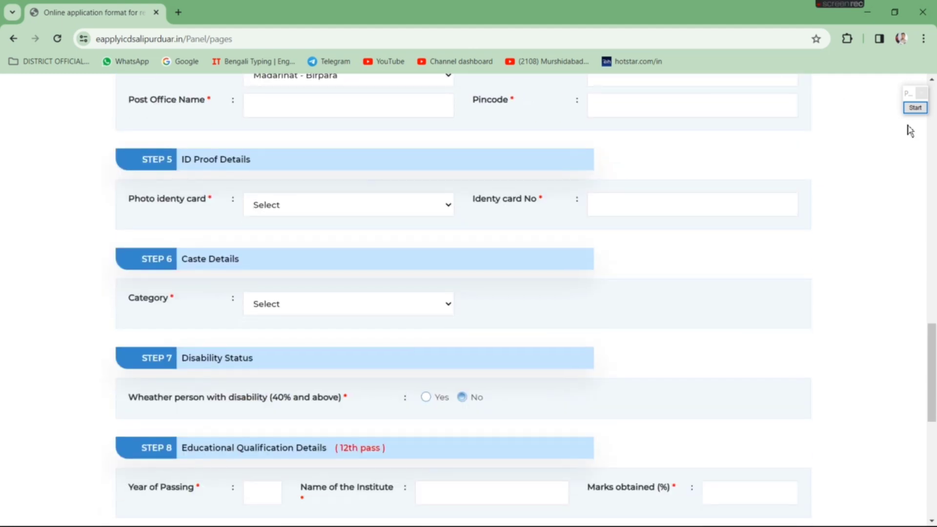
pyautogui.click(915, 108)
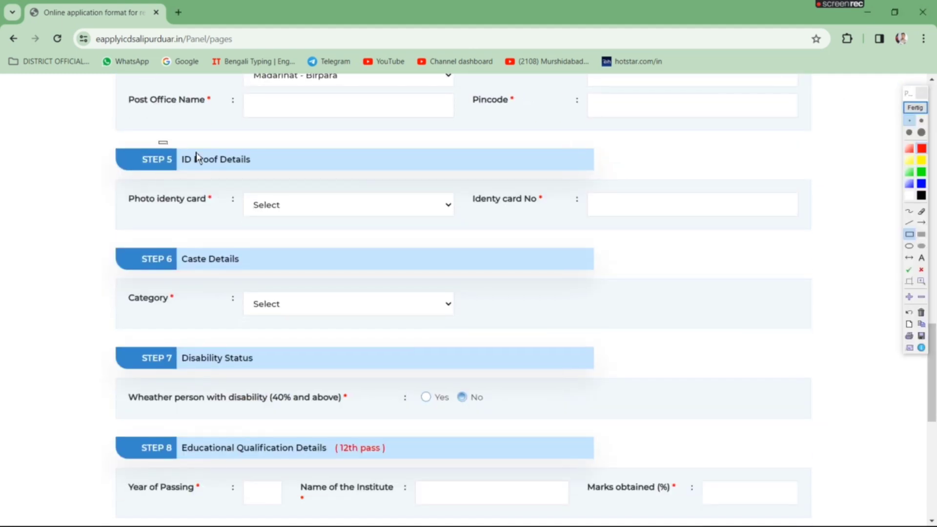
pyautogui.moveTo(159, 142); pyautogui.dragTo(286, 170)
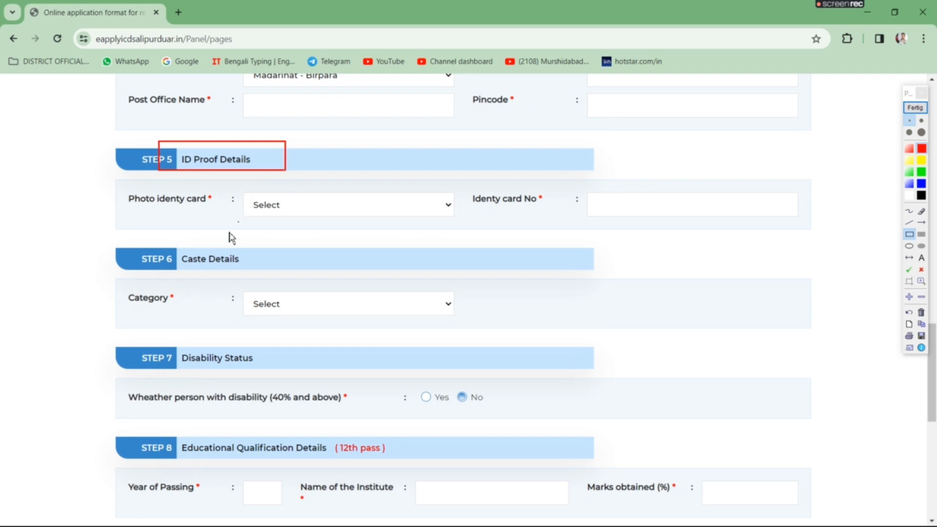
pyautogui.moveTo(231, 191)
pyautogui.mouseDown()
pyautogui.moveTo(424, 215)
pyautogui.moveTo(468, 232)
pyautogui.moveTo(465, 226)
pyautogui.mouseUp()
pyautogui.click(911, 111)
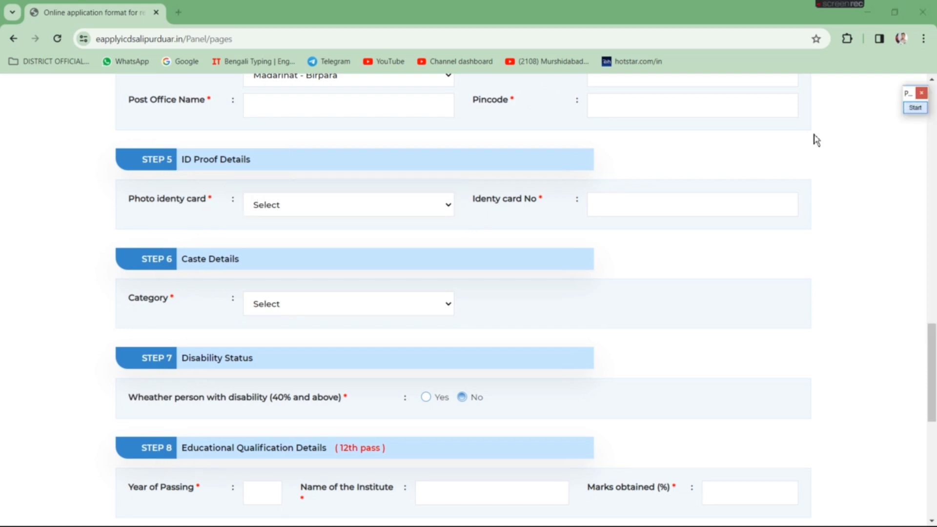
# - Choose Aadhar Card as the photo identity card and point out the empty identity card number field
pyautogui.click(395, 212)
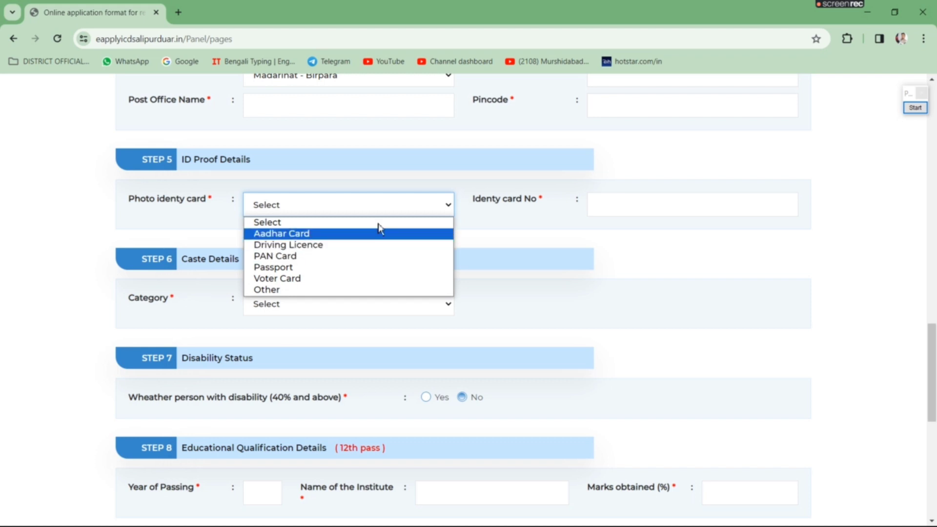
pyautogui.click(288, 234)
pyautogui.click(618, 203)
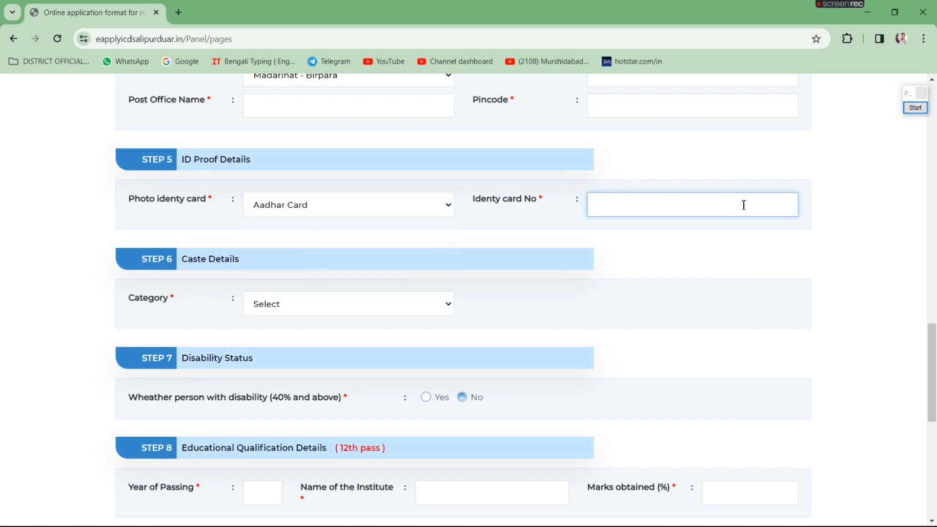
pyautogui.click(868, 226)
# - Set the category in the caste details to Un-Reserved(UR)
pyautogui.scroll(-1, 868, 226)
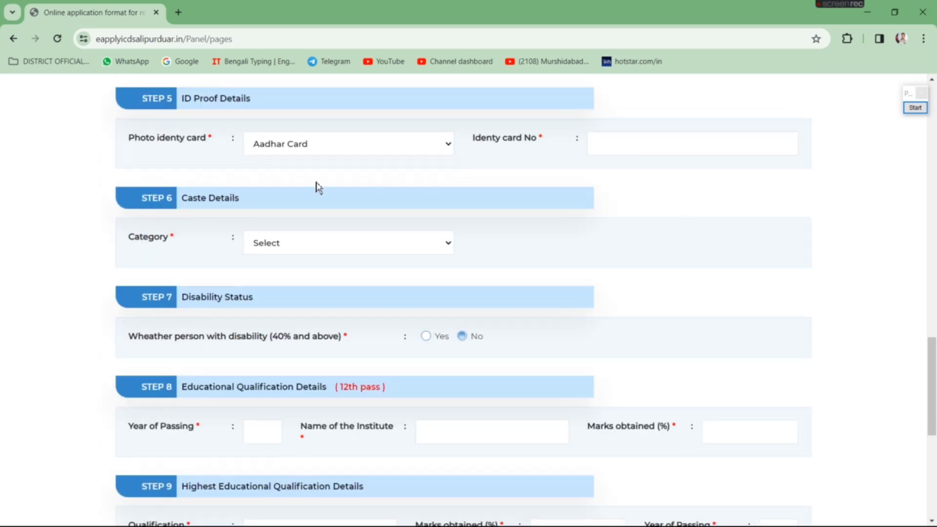
pyautogui.click(267, 250)
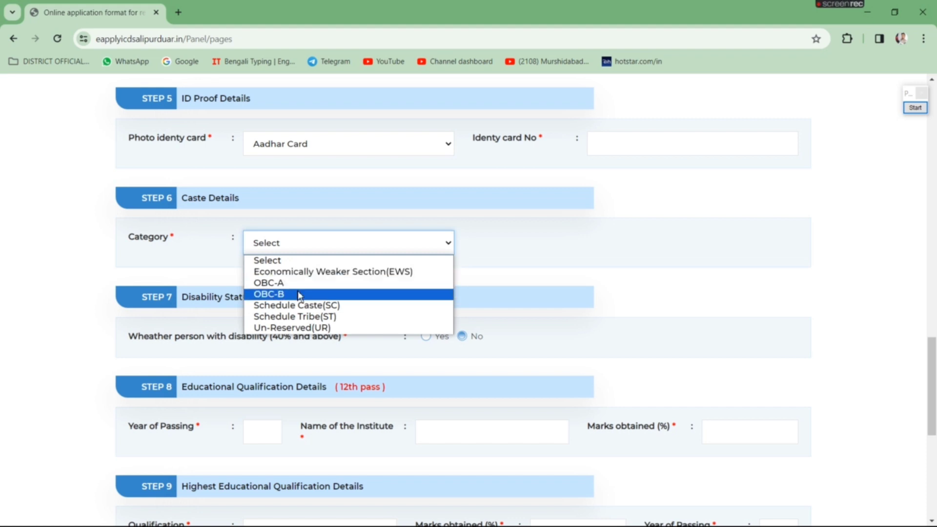
pyautogui.click(275, 328)
# - Switch the caste category to Schedule Caste(SC) and go through its issuing district, issuing authority, certificate number and date of issue fields without filling them
pyautogui.click(376, 251)
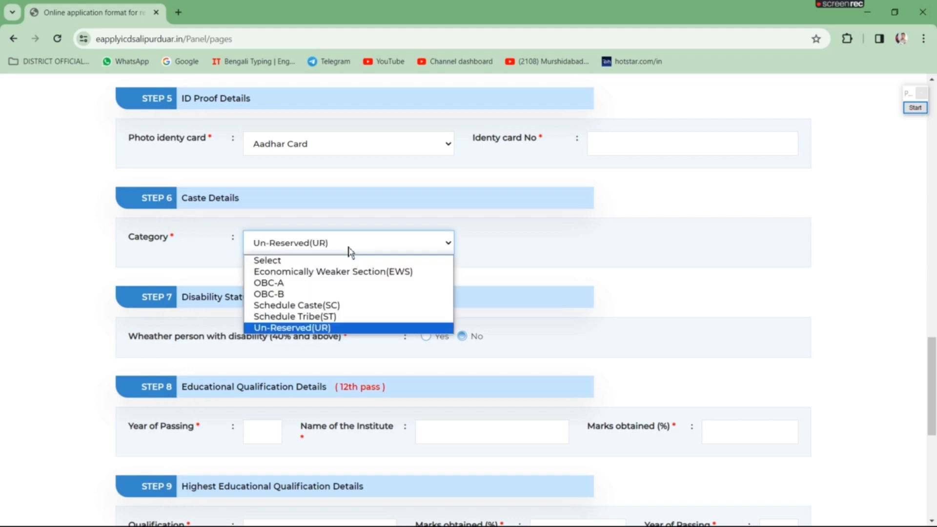
pyautogui.click(296, 305)
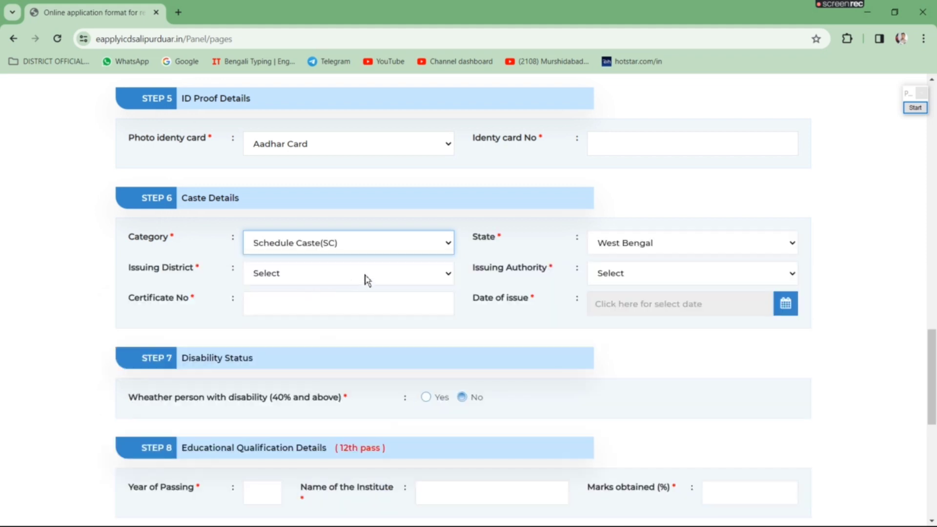
pyautogui.click(353, 248)
pyautogui.click(355, 249)
pyautogui.click(287, 276)
pyautogui.click(287, 274)
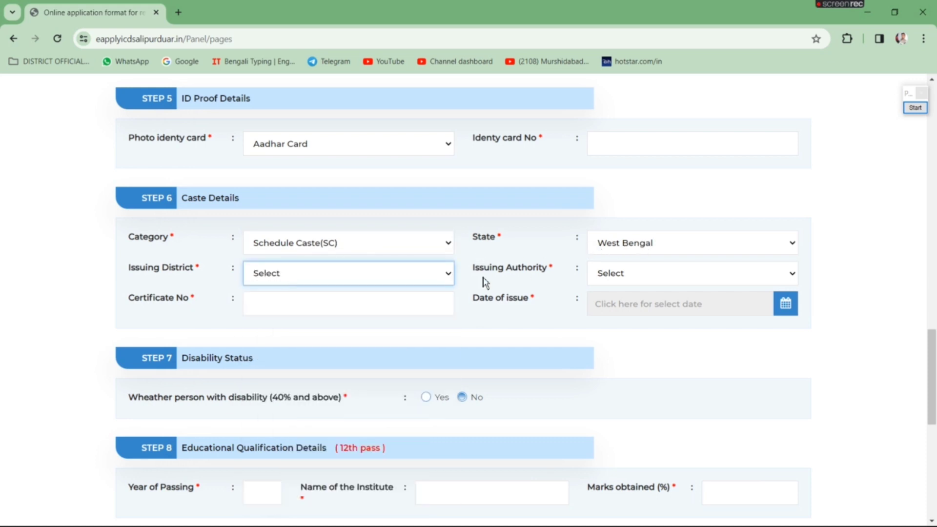
pyautogui.click(626, 277)
pyautogui.click(624, 276)
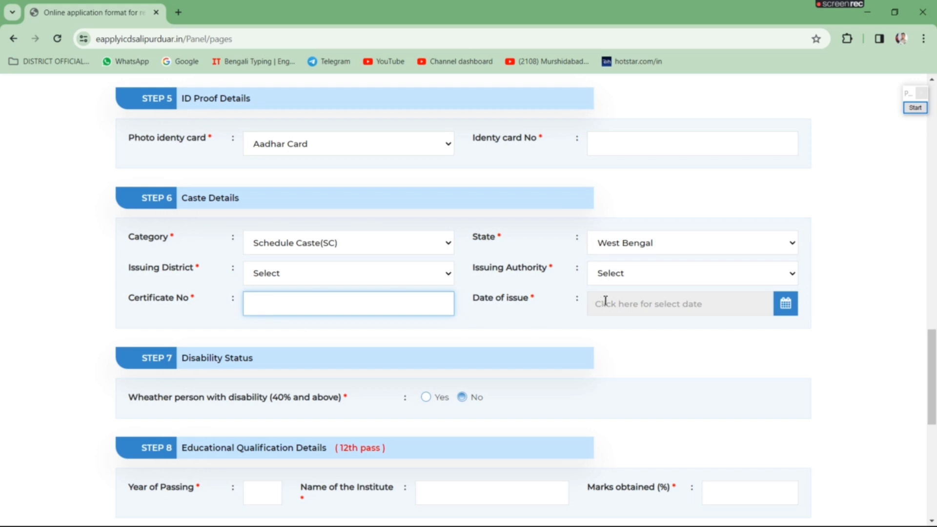
pyautogui.click(623, 303)
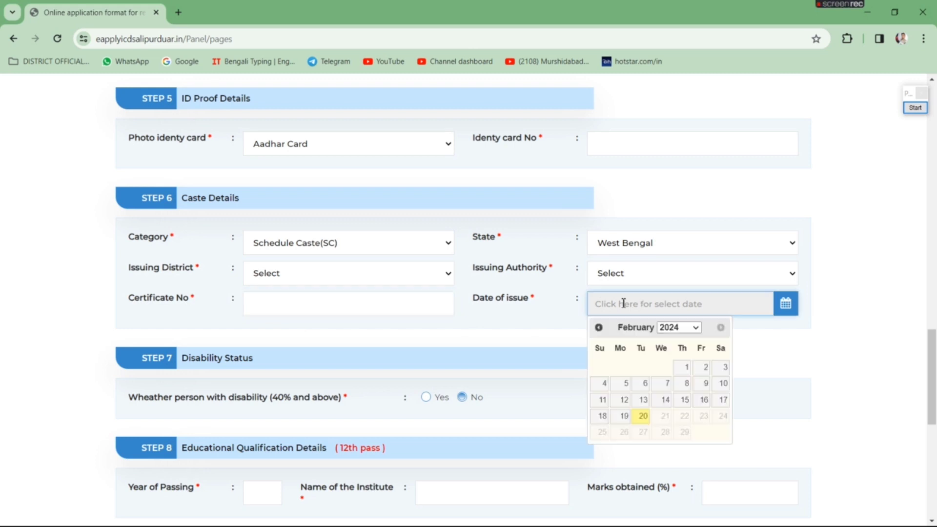
pyautogui.click(538, 326)
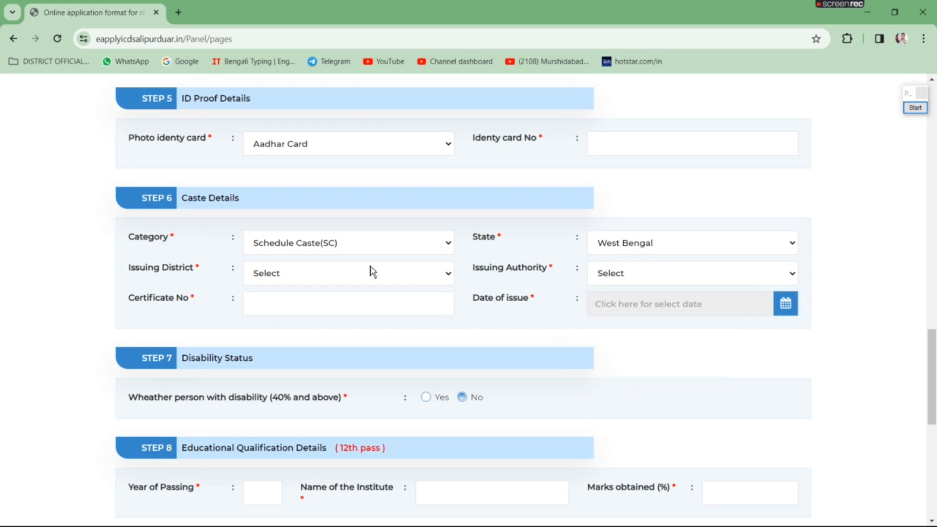
# - Change the caste category from Schedule Caste(SC) back to Un-Reserved(UR)
pyautogui.click(270, 244)
pyautogui.click(287, 328)
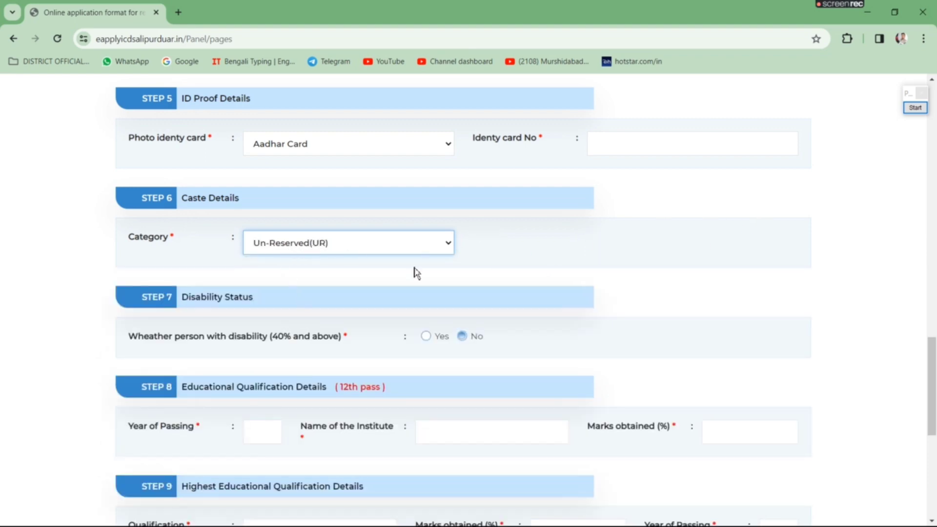
# - Outline the Yes and No options of the disability status question in red to point them out, and clear the markings
pyautogui.scroll(-1, 339, 275)
pyautogui.scroll(-2, 340, 275)
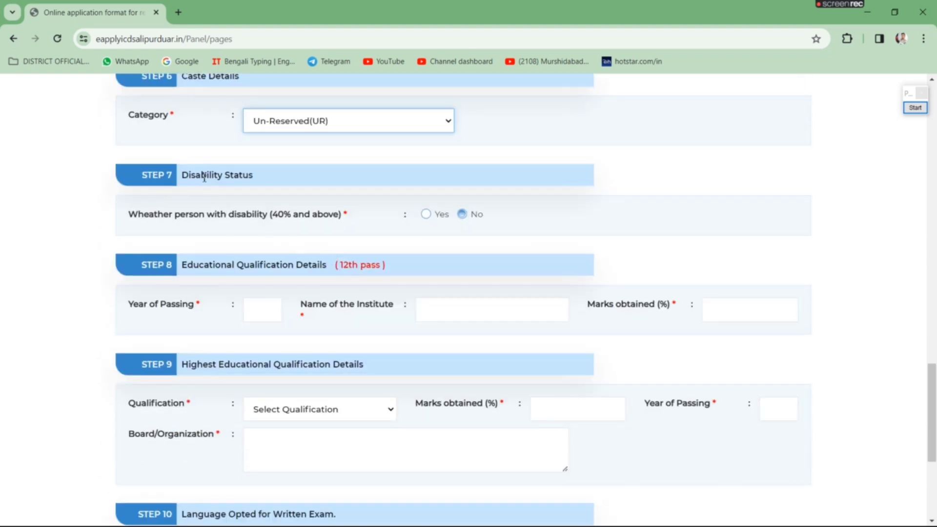
pyautogui.click(915, 108)
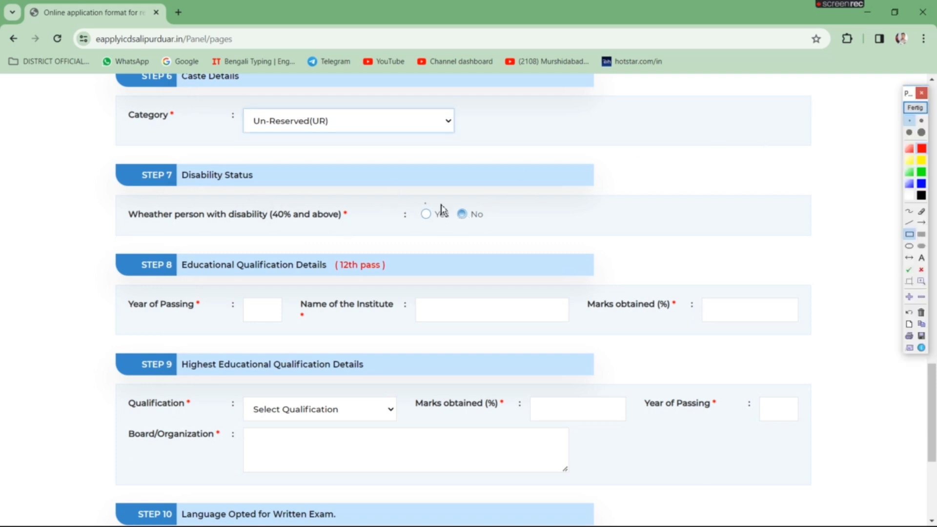
pyautogui.moveTo(446, 201); pyautogui.dragTo(502, 231)
pyautogui.moveTo(418, 198); pyautogui.dragTo(437, 226)
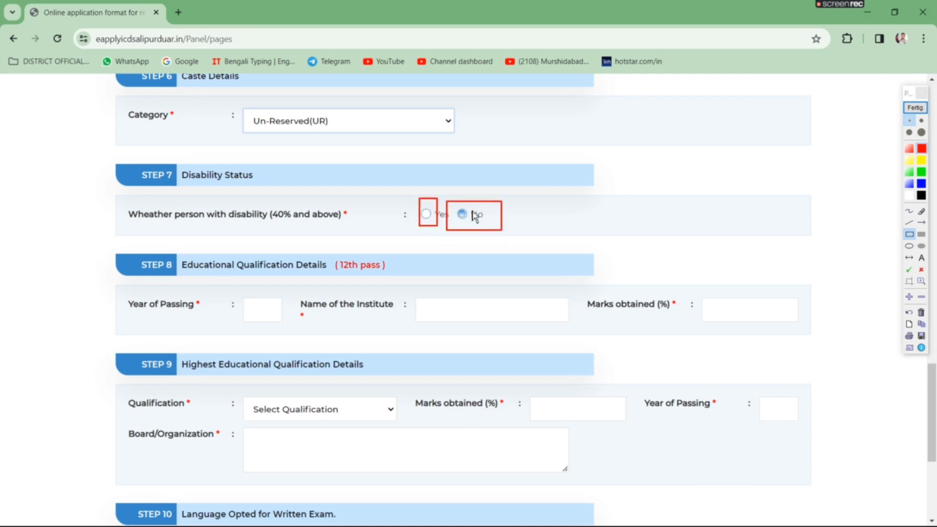
pyautogui.click(915, 108)
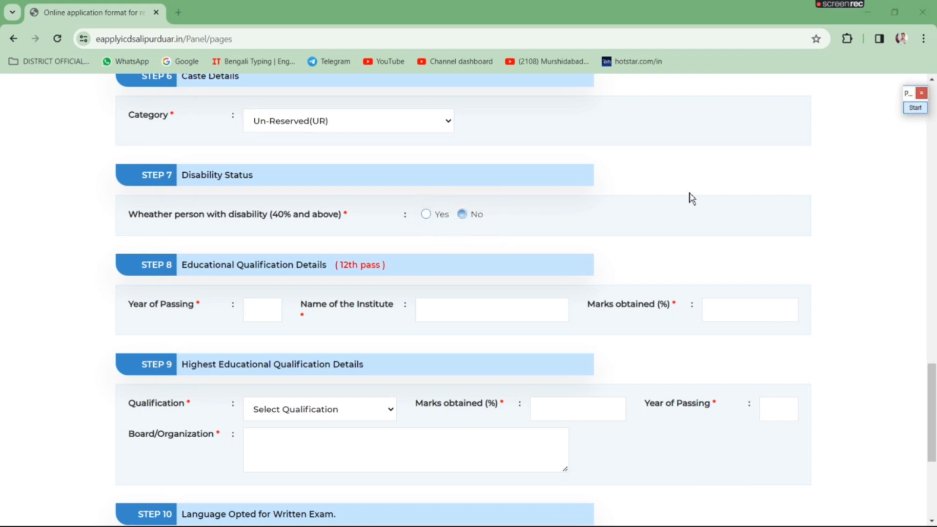
# - Outline the 12th pass note, the year, institute and marks fields, and the Highest Educational Qualification heading in red, and clear the markings
pyautogui.scroll(-1, 359, 272)
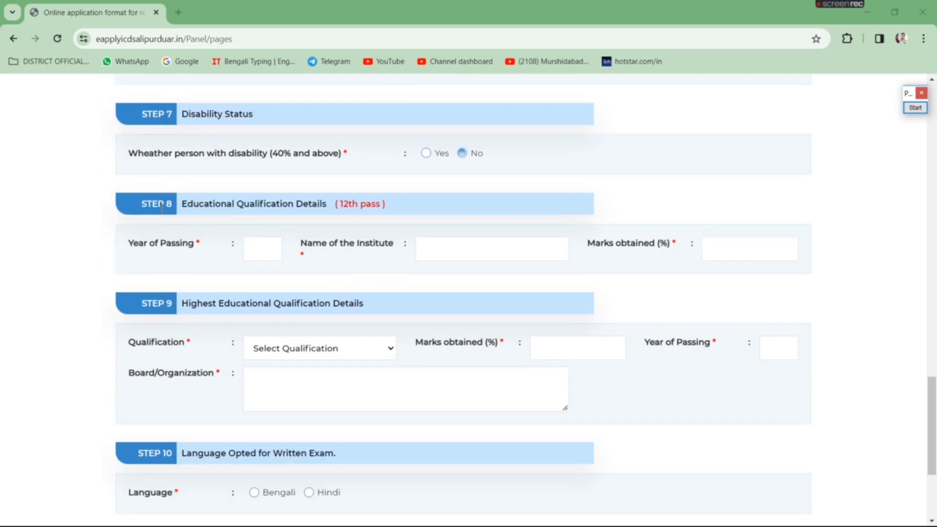
pyautogui.click(915, 108)
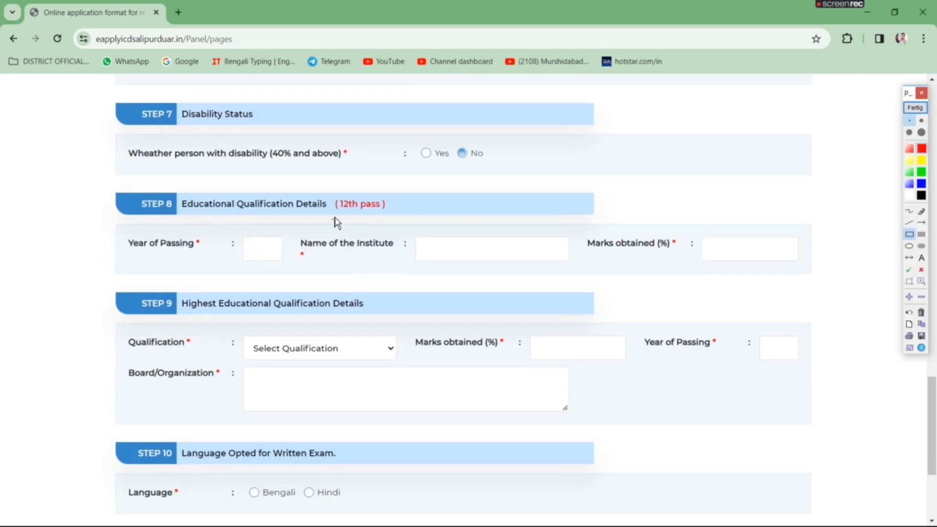
pyautogui.moveTo(329, 195); pyautogui.dragTo(399, 215)
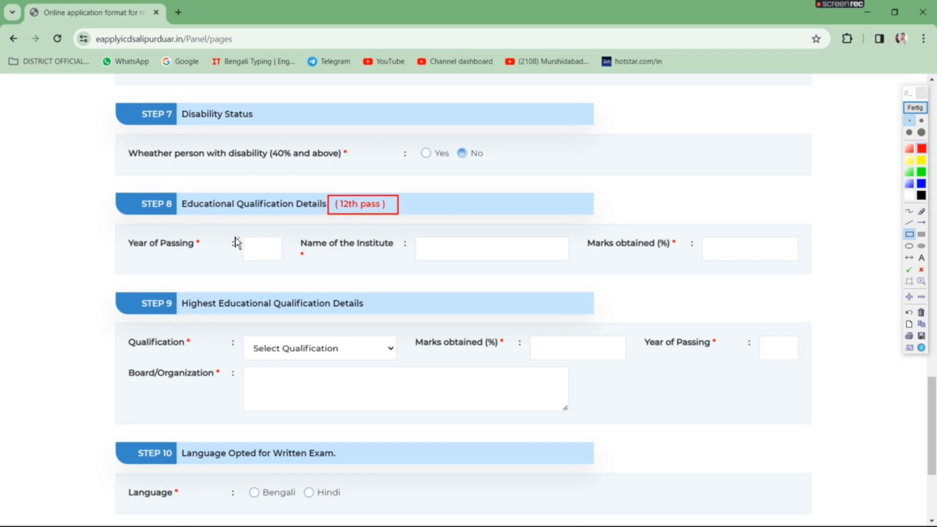
pyautogui.moveTo(233, 235); pyautogui.dragTo(286, 263)
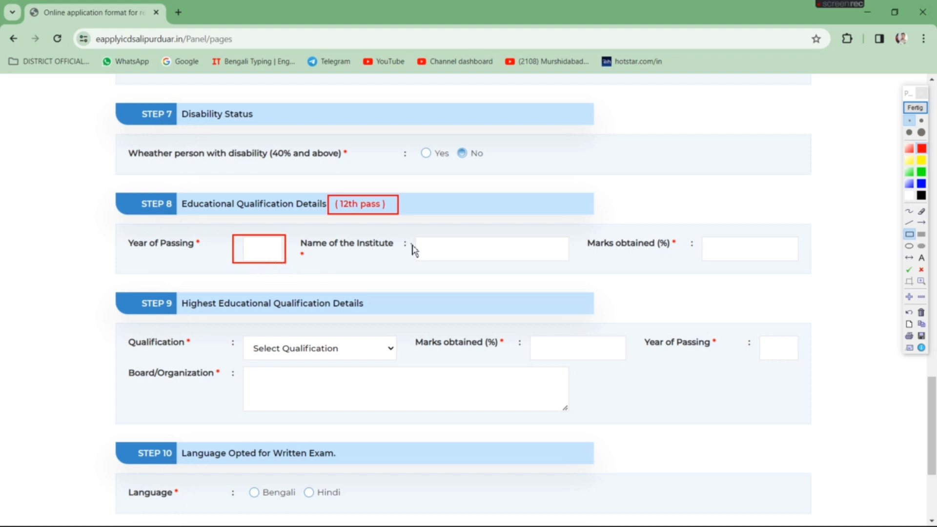
pyautogui.moveTo(415, 236)
pyautogui.mouseDown()
pyautogui.moveTo(427, 248)
pyautogui.moveTo(507, 267)
pyautogui.moveTo(578, 269)
pyautogui.mouseUp()
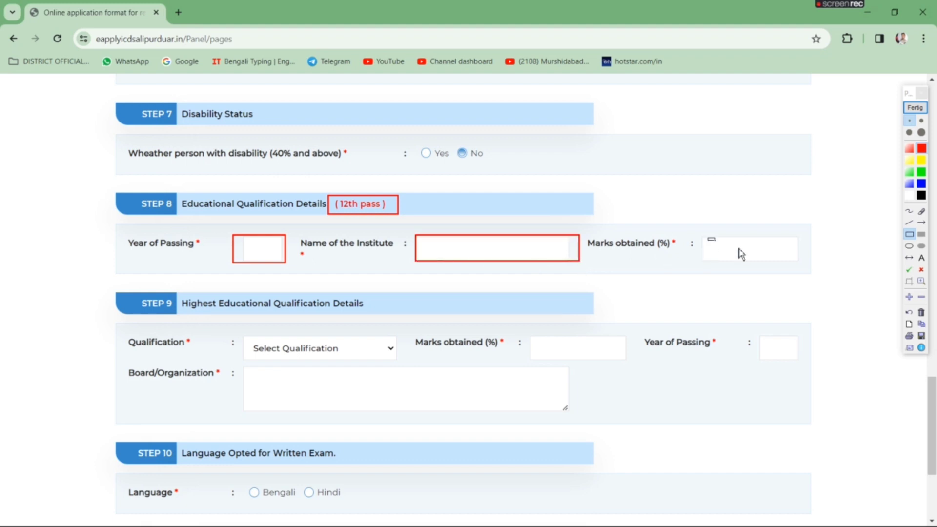
pyautogui.moveTo(708, 237); pyautogui.dragTo(801, 265)
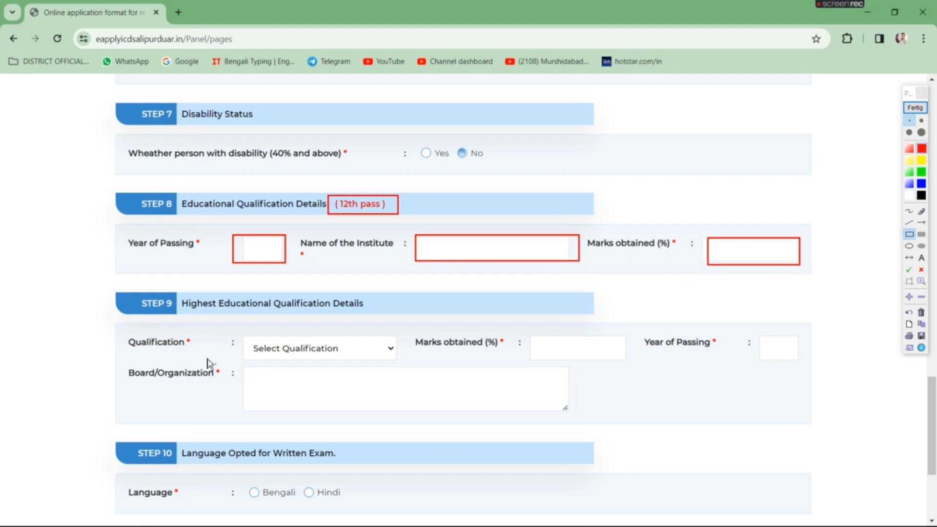
pyautogui.moveTo(175, 297)
pyautogui.mouseDown()
pyautogui.moveTo(269, 322)
pyautogui.moveTo(378, 314)
pyautogui.mouseUp()
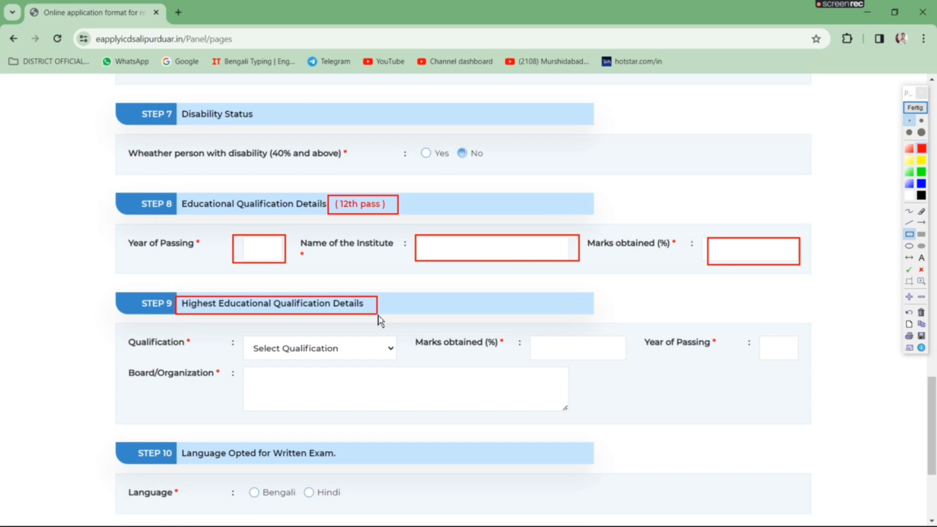
pyautogui.click(915, 108)
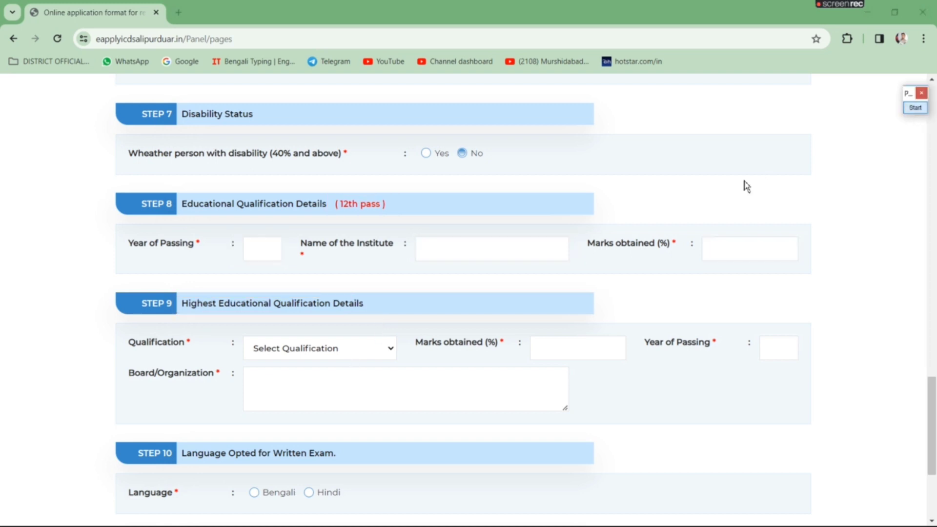
# - Go through the highest qualification options and its marks, year of passing and board fields without filling them
pyautogui.click(299, 349)
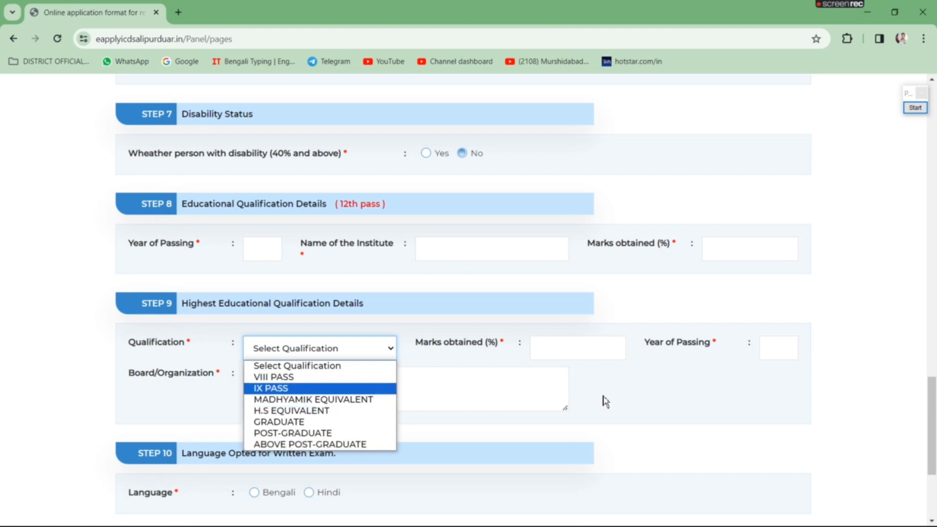
pyautogui.click(667, 405)
pyautogui.click(559, 346)
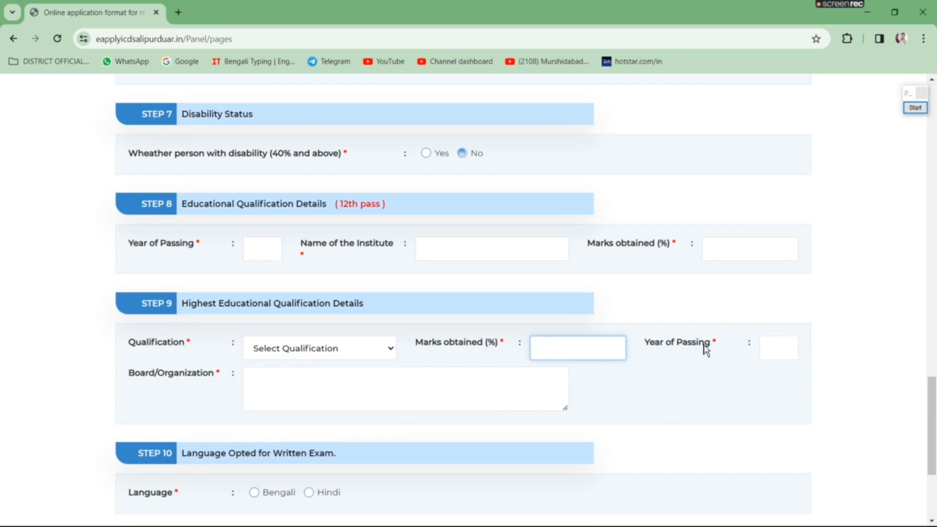
pyautogui.click(777, 342)
pyautogui.click(268, 386)
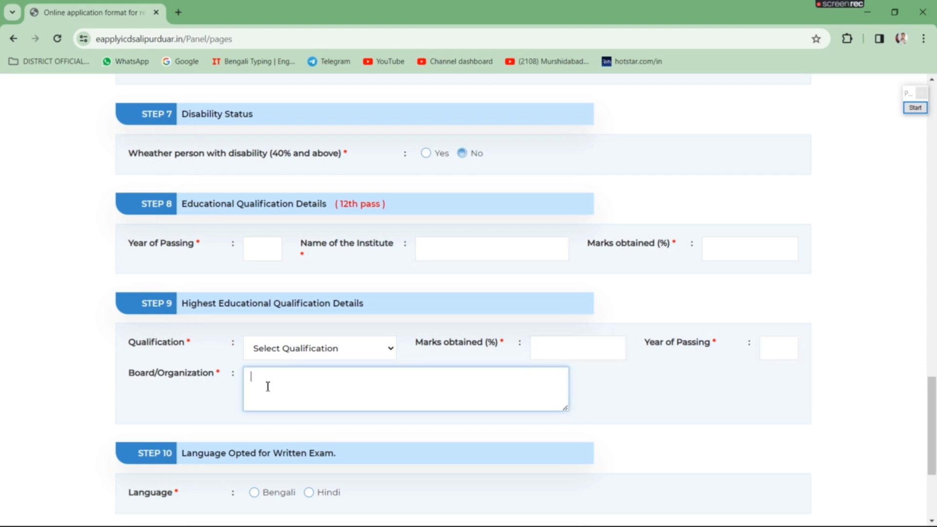
# - Point out the Bengali and Hindi choices for the written exam language with red outlines, and select Bengali
pyautogui.scroll(-3, 420, 339)
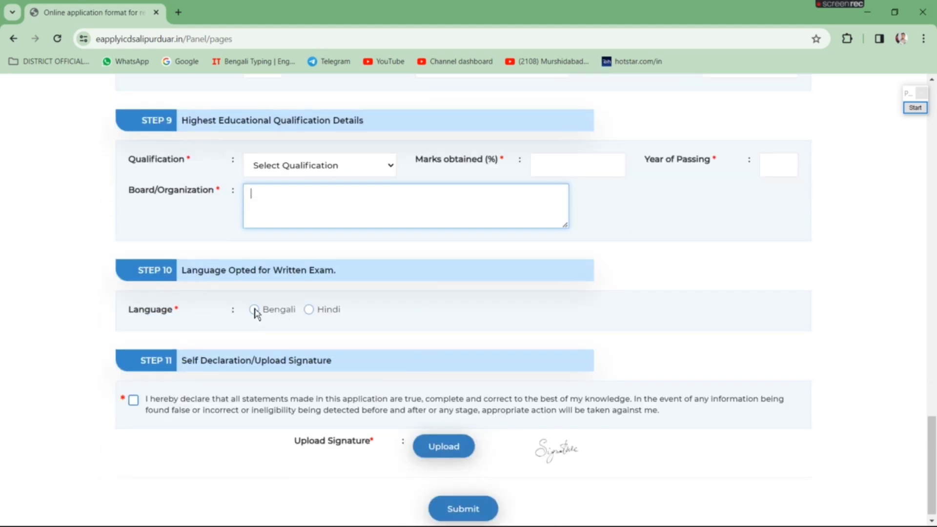
pyautogui.click(915, 108)
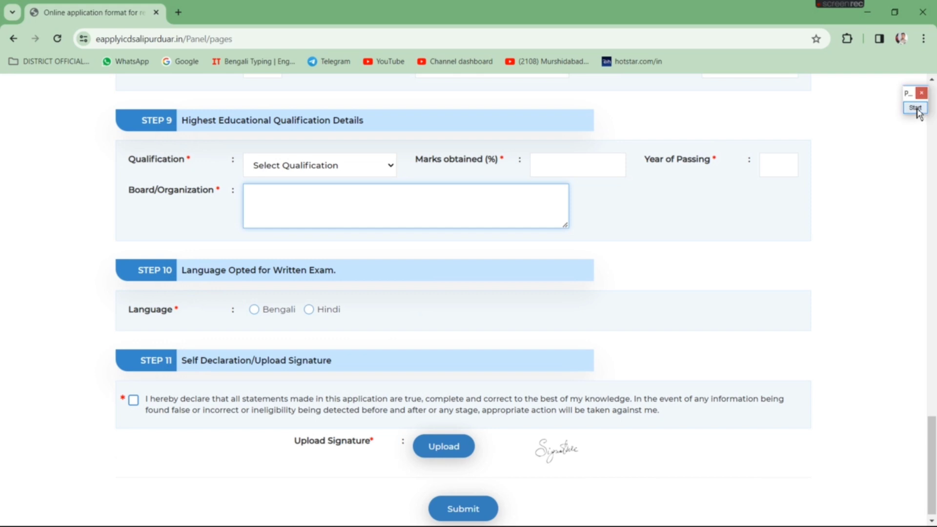
pyautogui.moveTo(114, 255)
pyautogui.mouseDown()
pyautogui.moveTo(244, 286)
pyautogui.moveTo(367, 288)
pyautogui.mouseUp()
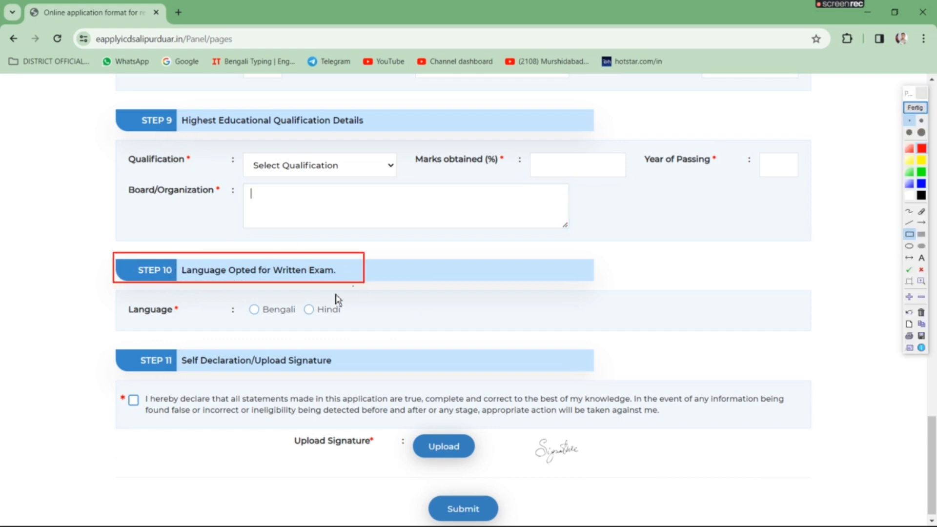
pyautogui.moveTo(241, 298)
pyautogui.mouseDown()
pyautogui.moveTo(268, 317)
pyautogui.moveTo(333, 321)
pyautogui.mouseUp()
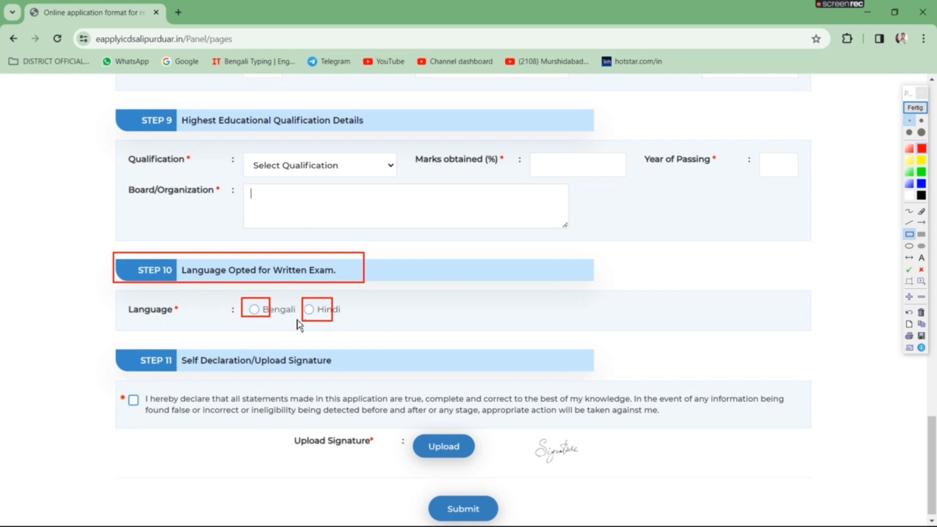
pyautogui.moveTo(230, 282); pyautogui.dragTo(290, 330)
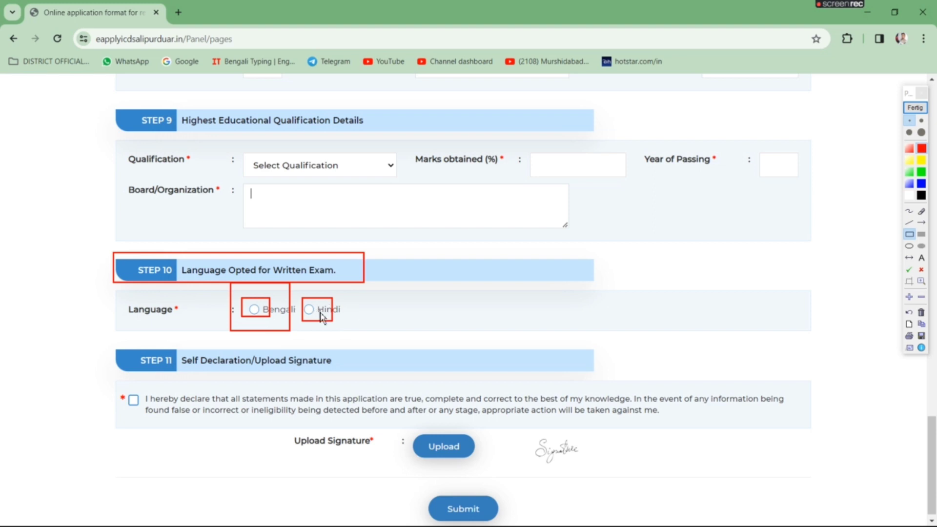
pyautogui.moveTo(304, 300); pyautogui.dragTo(325, 320)
pyautogui.click(914, 107)
pyautogui.click(254, 310)
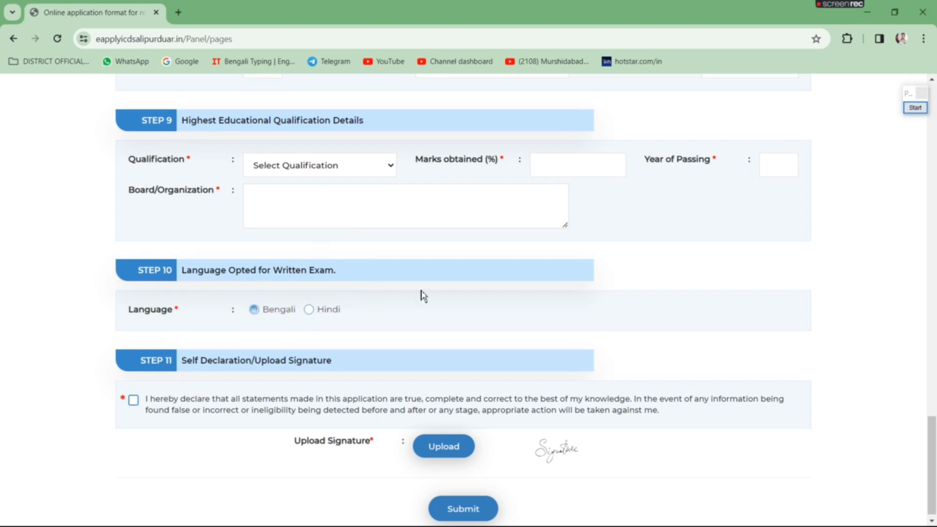
# - Upload the sig image from the Desktop as the signature and accept the self declaration
pyautogui.scroll(-1, 341, 306)
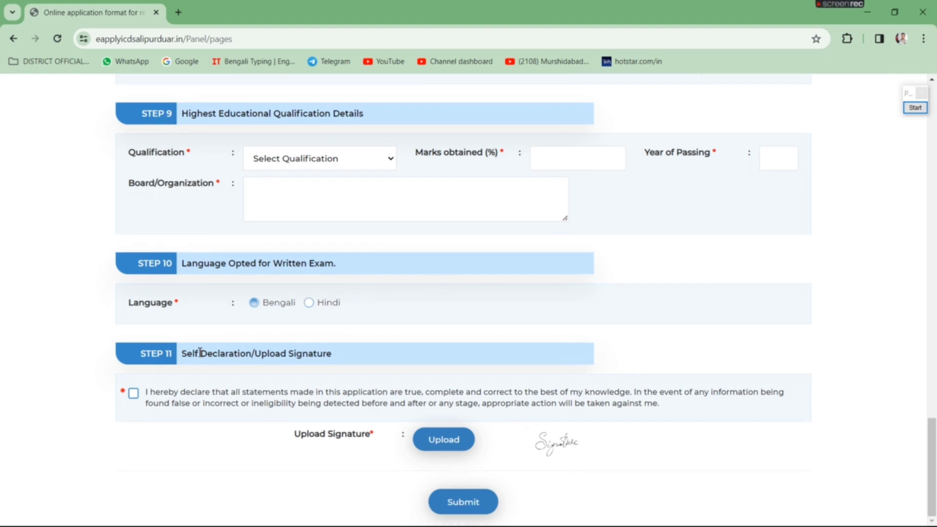
pyautogui.moveTo(184, 351); pyautogui.dragTo(407, 348)
pyautogui.click(341, 352)
pyautogui.click(446, 440)
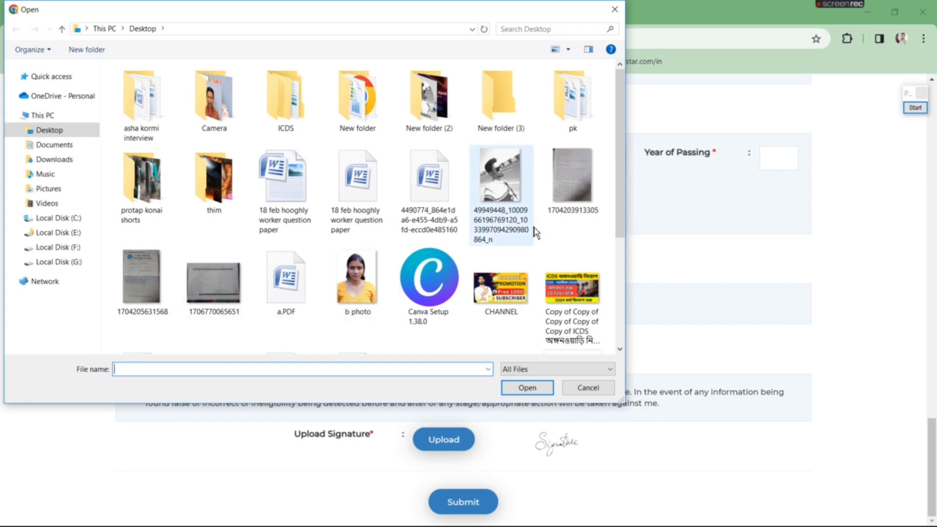
pyautogui.scroll(-3, 537, 230)
pyautogui.click(238, 315)
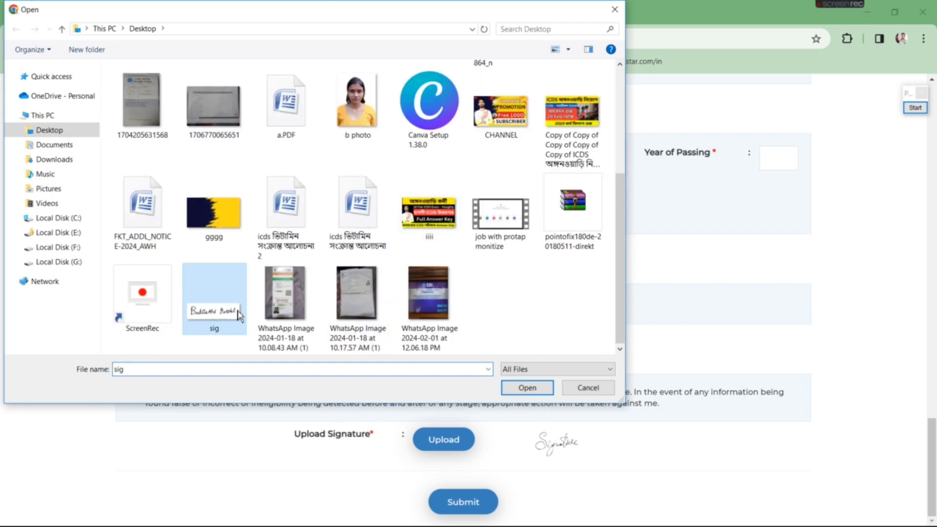
pyautogui.click(530, 387)
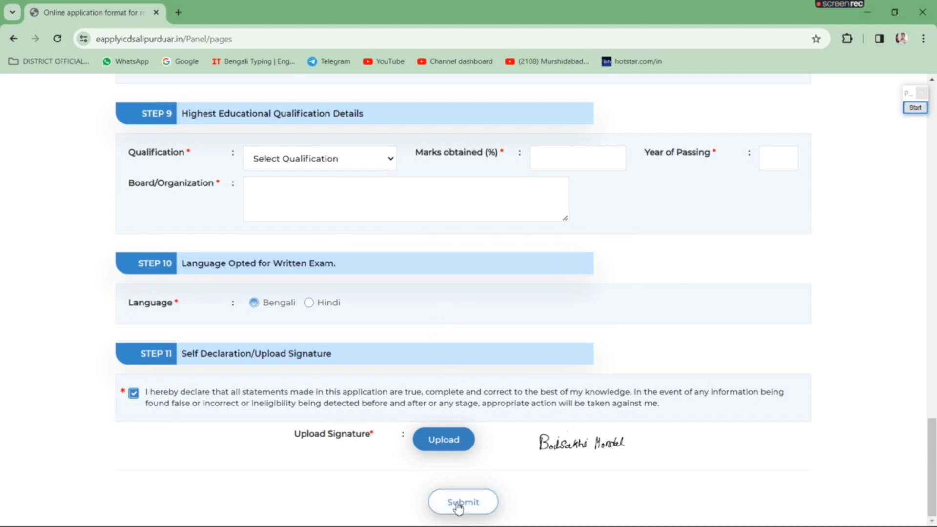
# - Look back over the form's sections, submit the application and confirm the submission
pyautogui.scroll(10, 697, 441)
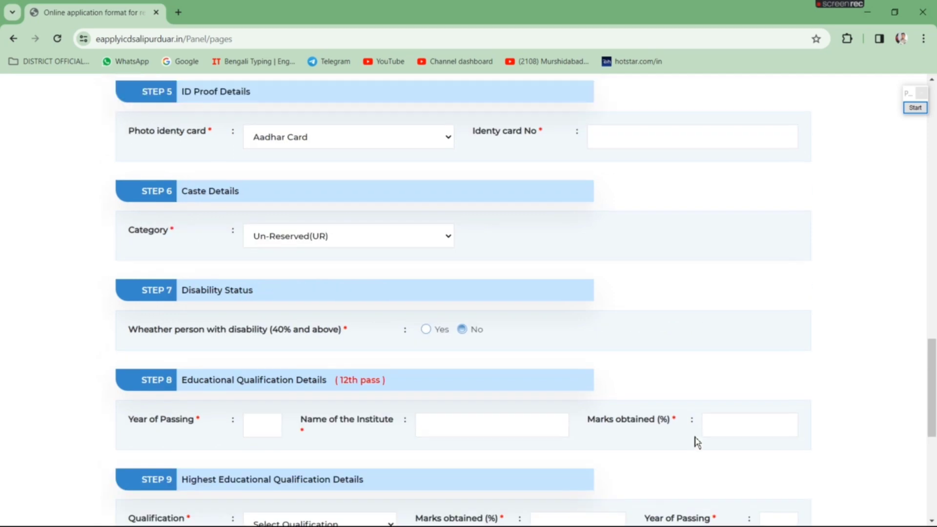
pyautogui.scroll(2, 697, 441)
pyautogui.scroll(-8, 697, 441)
pyautogui.scroll(4, 696, 441)
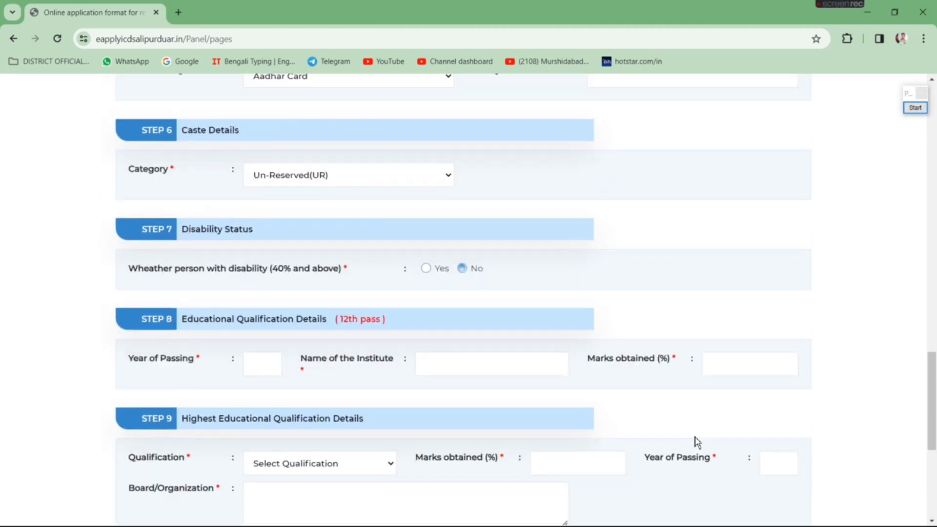
pyautogui.scroll(-6, 697, 441)
pyautogui.click(464, 503)
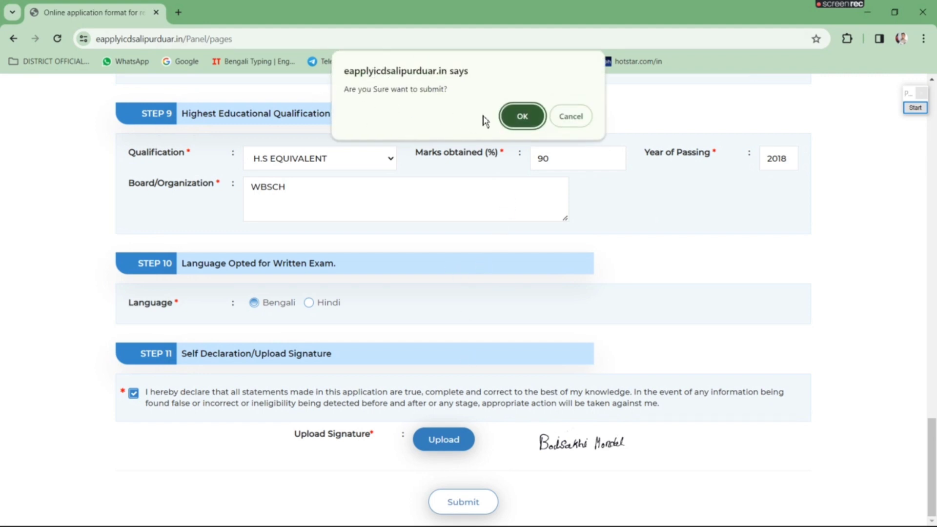
pyautogui.click(521, 120)
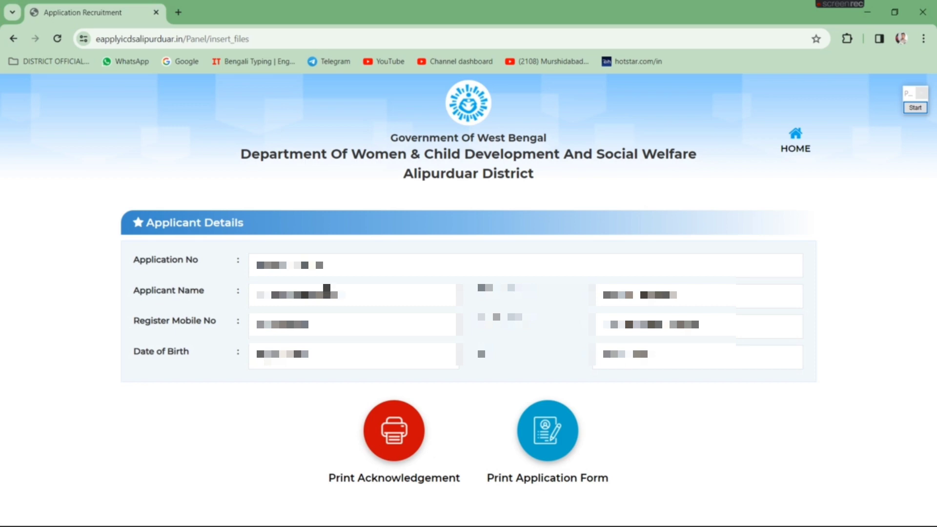
# - Outline the application number, Print Acknowledgement and Print Application Form in red on the applicant details page, and clear the markings
pyautogui.click(910, 108)
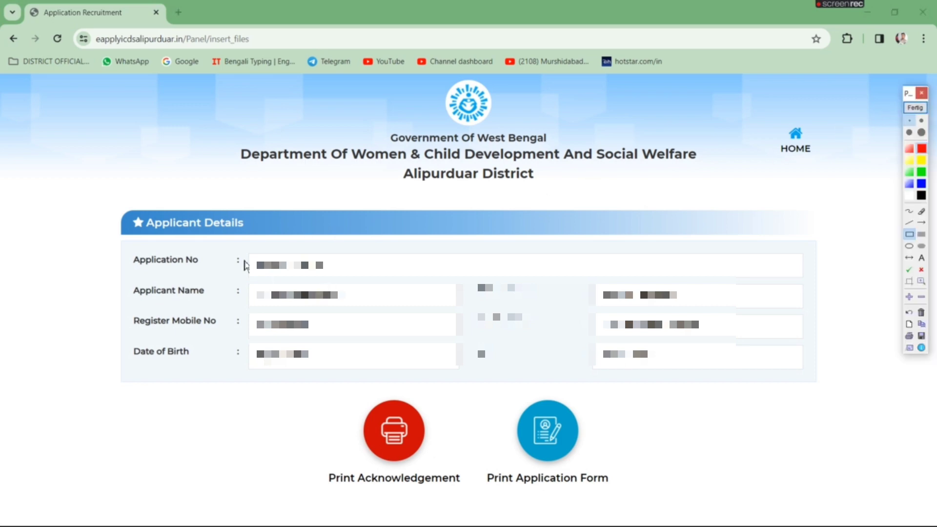
pyautogui.moveTo(241, 252); pyautogui.dragTo(374, 275)
pyautogui.moveTo(252, 287); pyautogui.dragTo(252, 344)
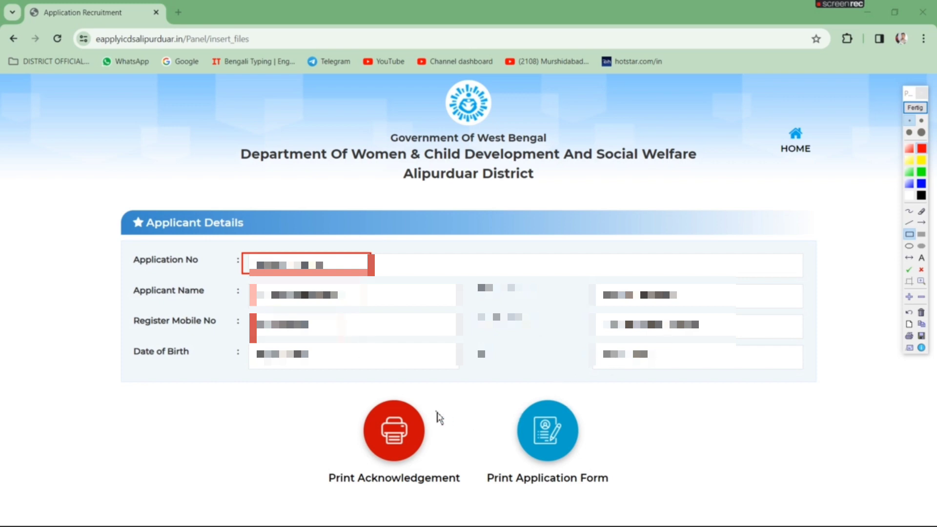
pyautogui.moveTo(300, 388); pyautogui.dragTo(477, 502)
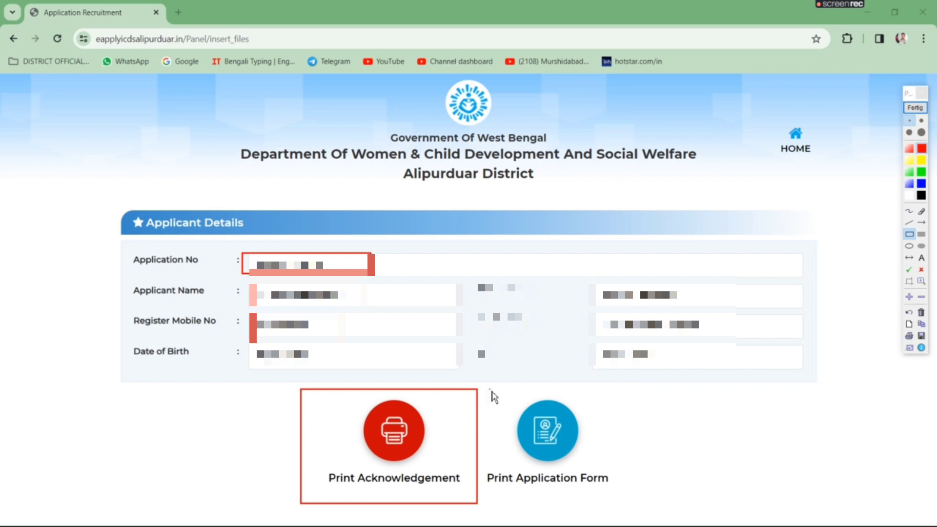
pyautogui.moveTo(489, 389)
pyautogui.mouseDown()
pyautogui.moveTo(577, 508)
pyautogui.moveTo(621, 506)
pyautogui.mouseUp()
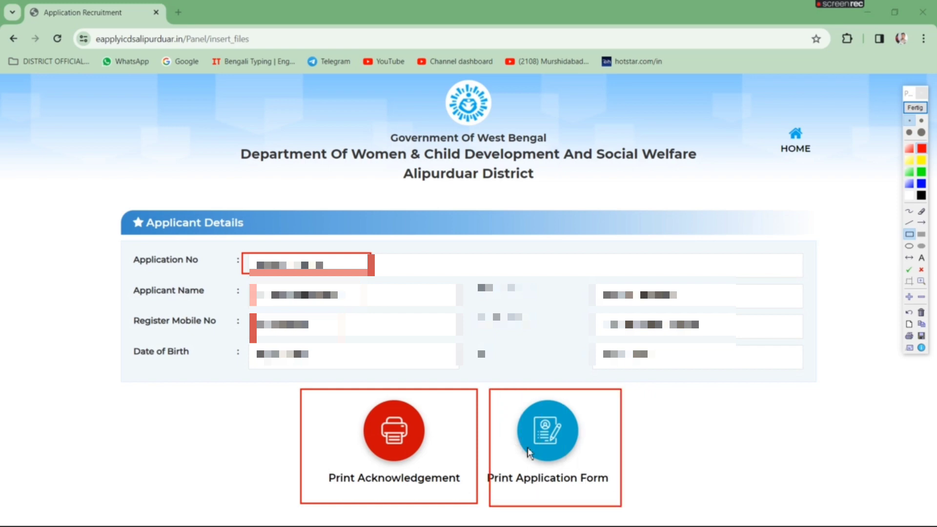
pyautogui.click(914, 108)
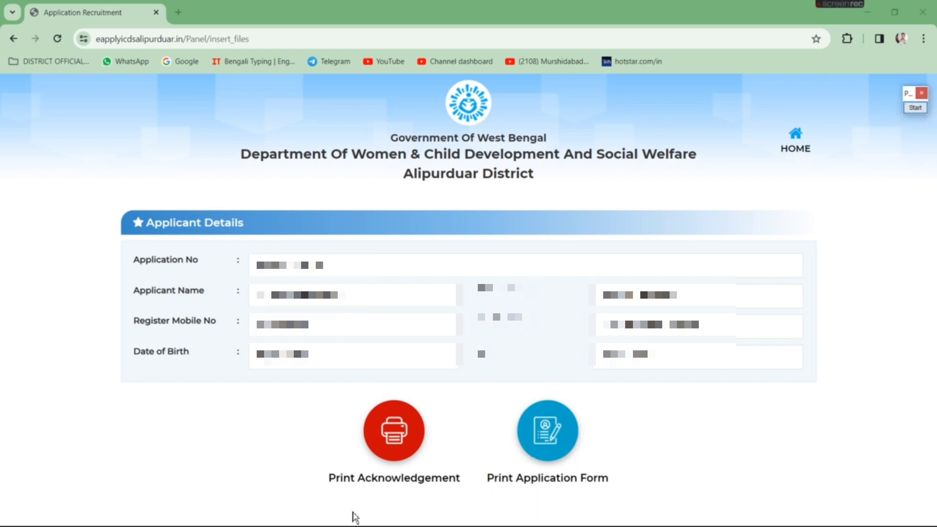
# - Open the printable acknowledgement to view it without saving or printing, and return to the applicant details page
pyautogui.click(390, 446)
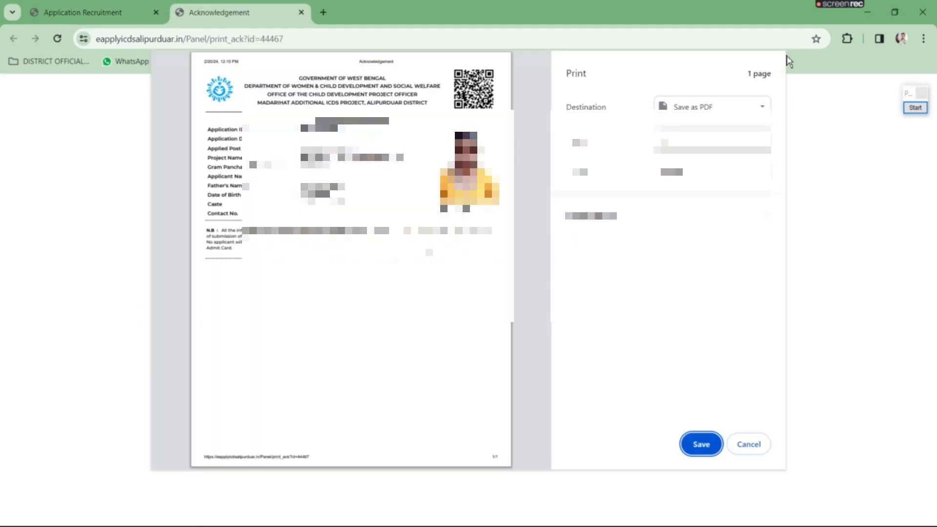
pyautogui.click(748, 443)
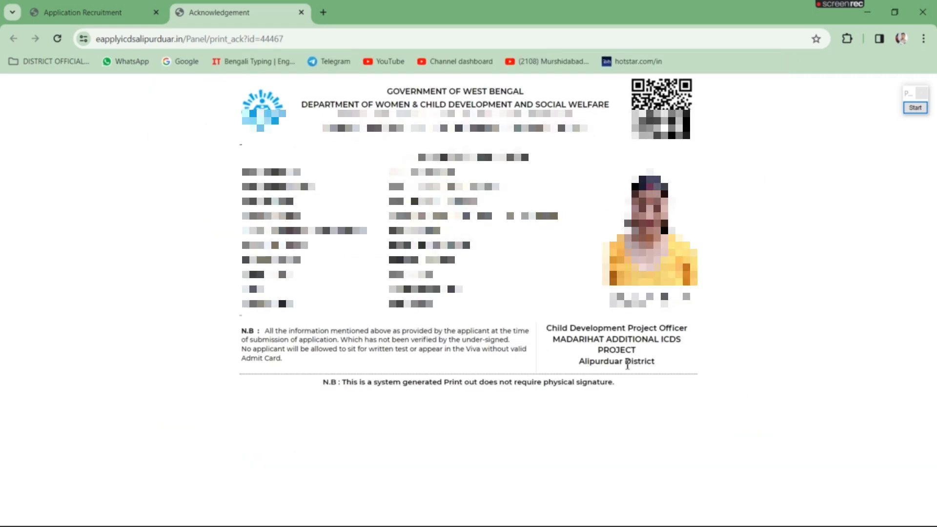
pyautogui.click(95, 13)
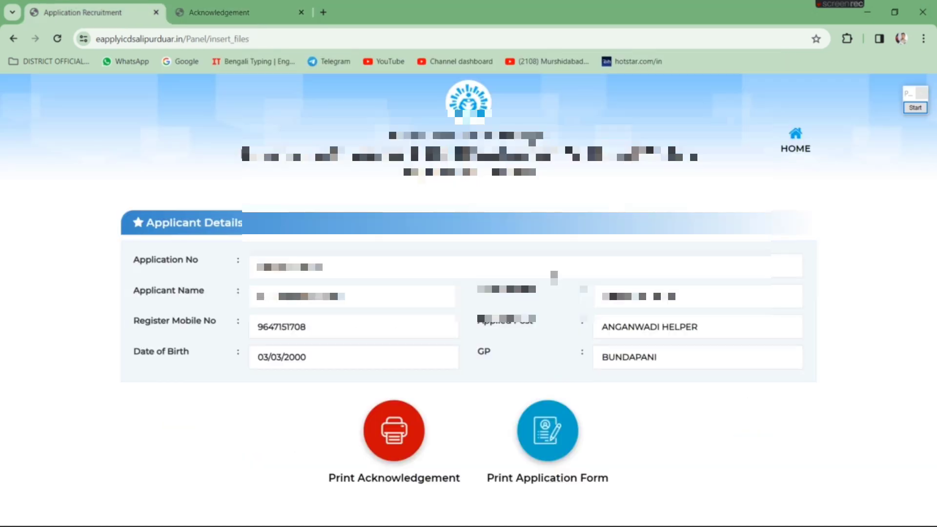
# - Open the printable application form, look through it to the signature without saving or printing, and return to the applicant details
pyautogui.click(575, 441)
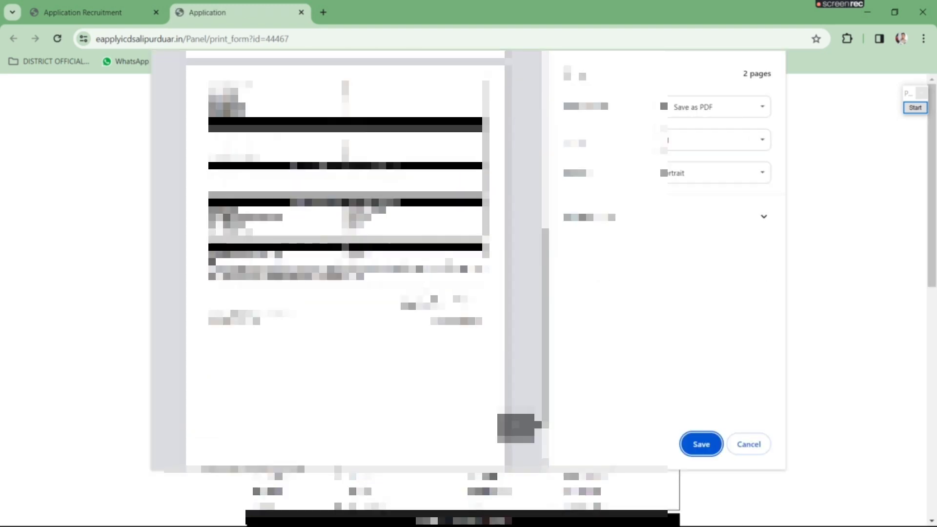
pyautogui.click(748, 444)
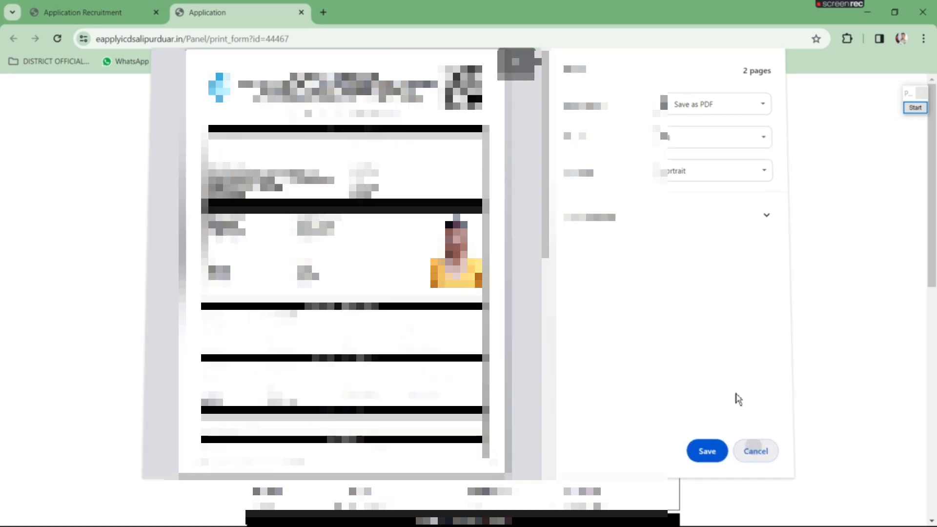
pyautogui.scroll(-8, 736, 397)
pyautogui.scroll(-3, 463, 299)
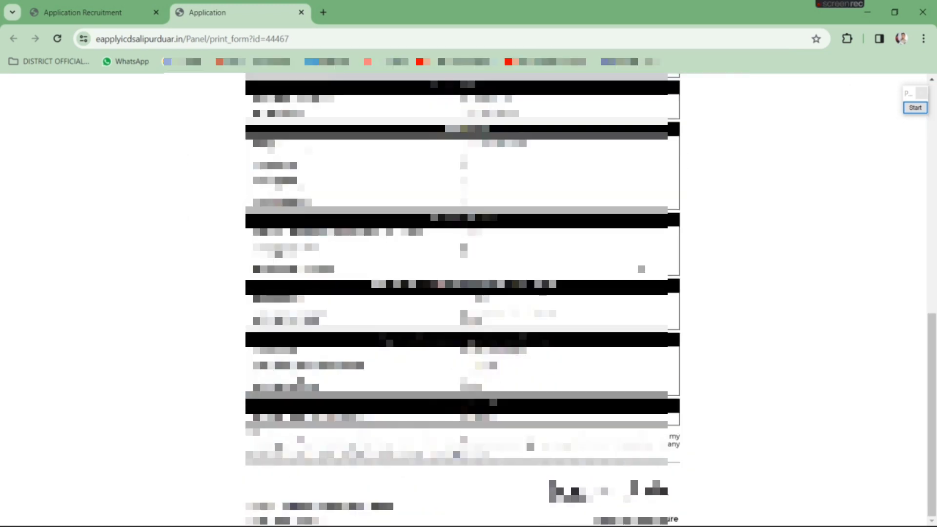
pyautogui.scroll(12, 463, 299)
pyautogui.hotkey('ctrl', 'shift', 'Tab')
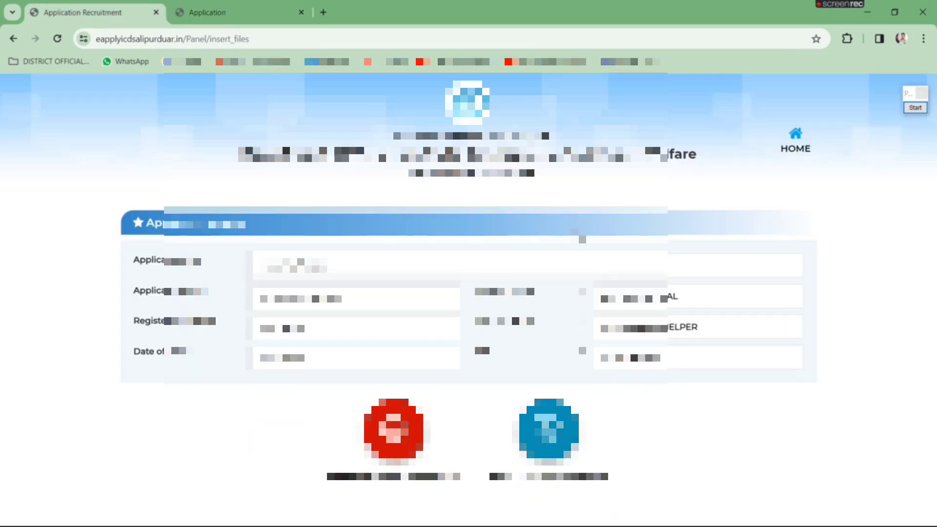